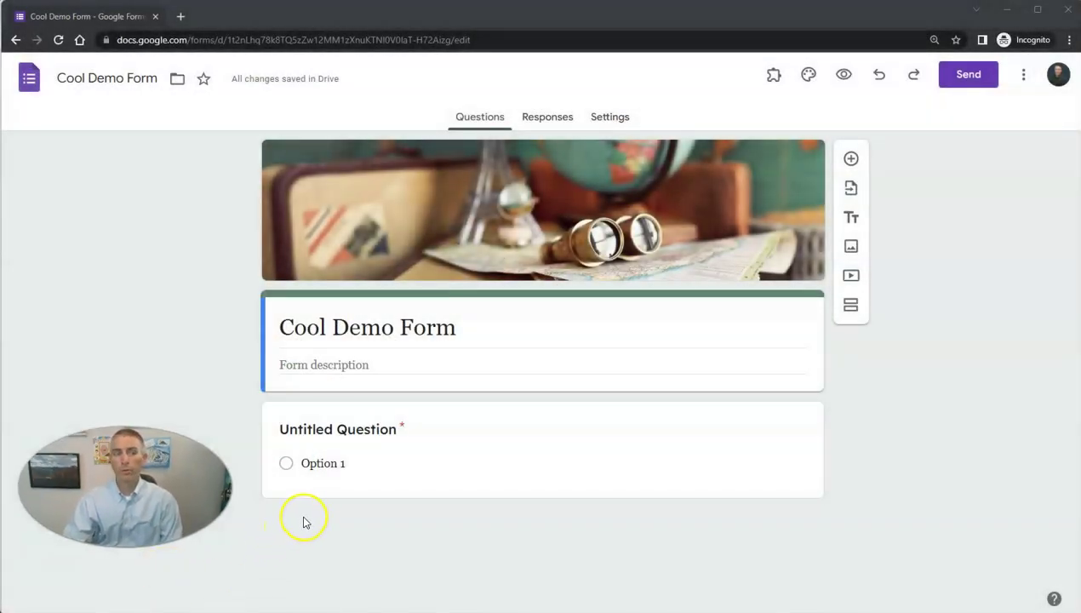
Step: Title the untitled question "What is the best baseball team in the United States?"
click(366, 430)
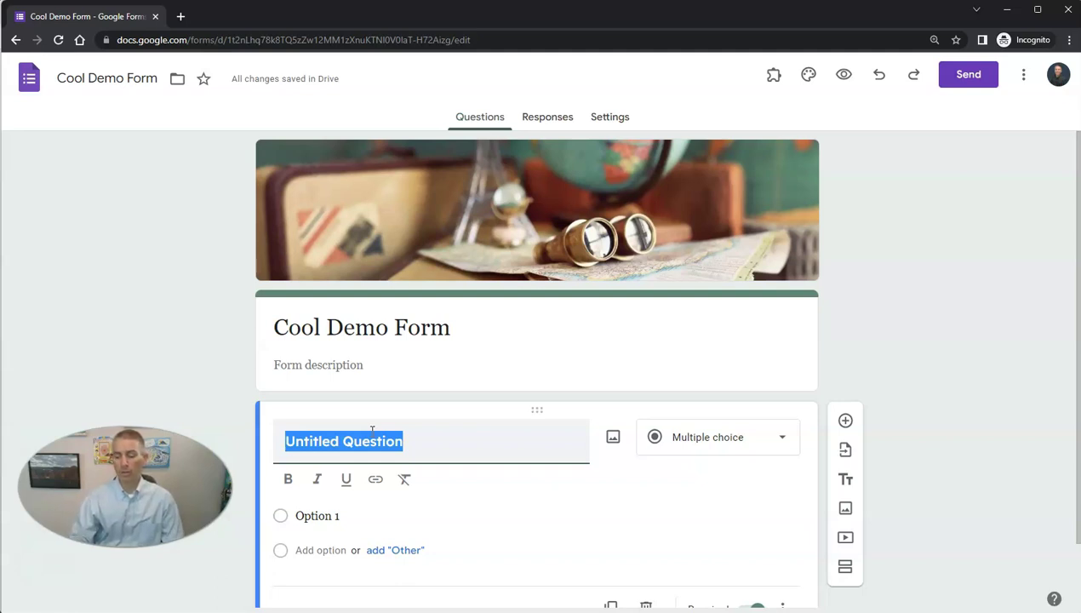
text(What is t)
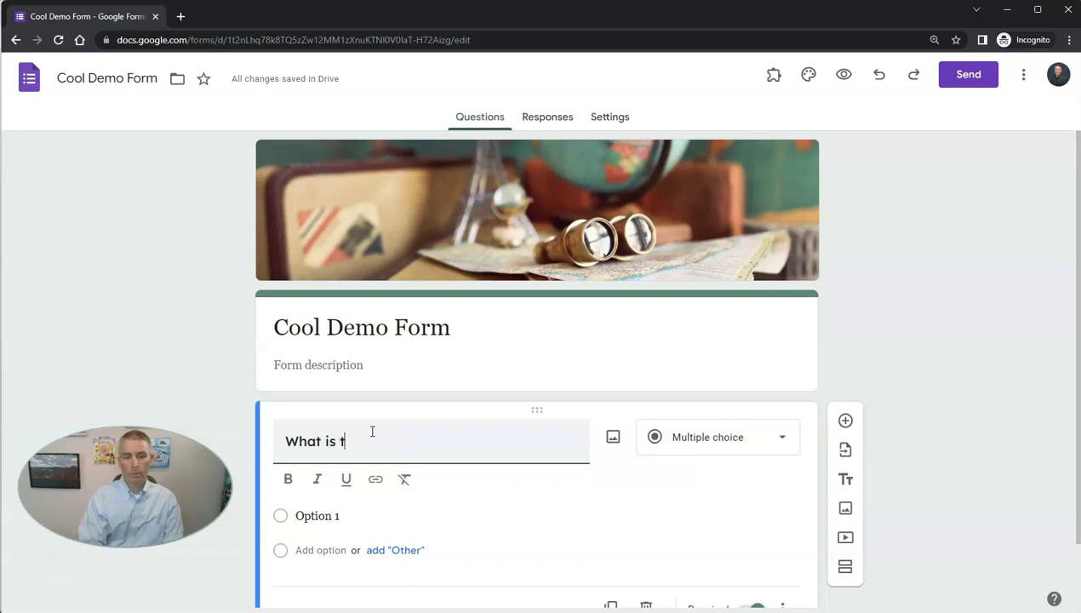
text(he best)
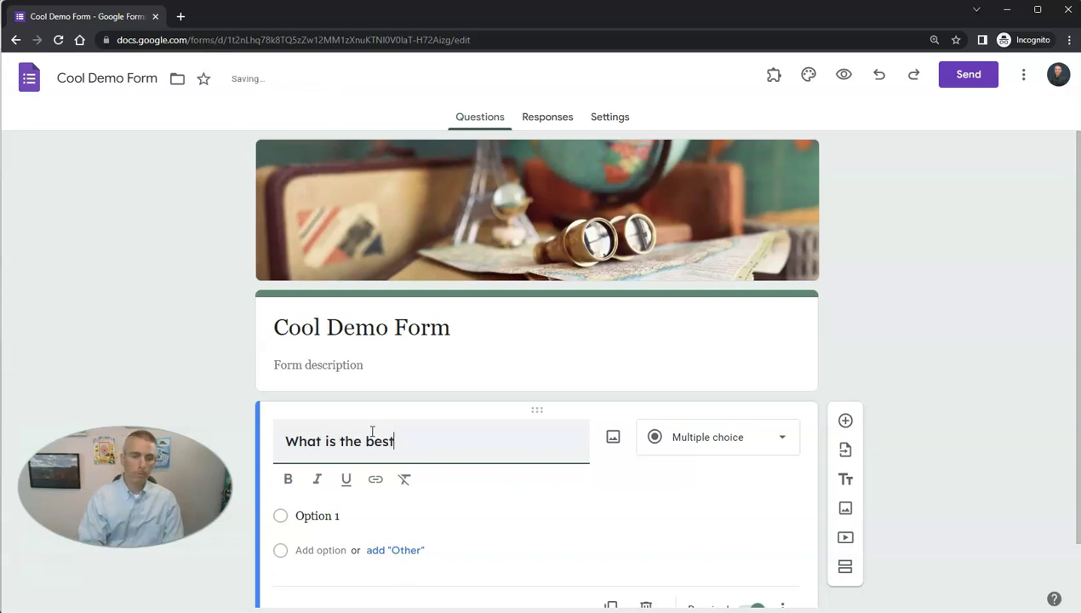
text( baseba)
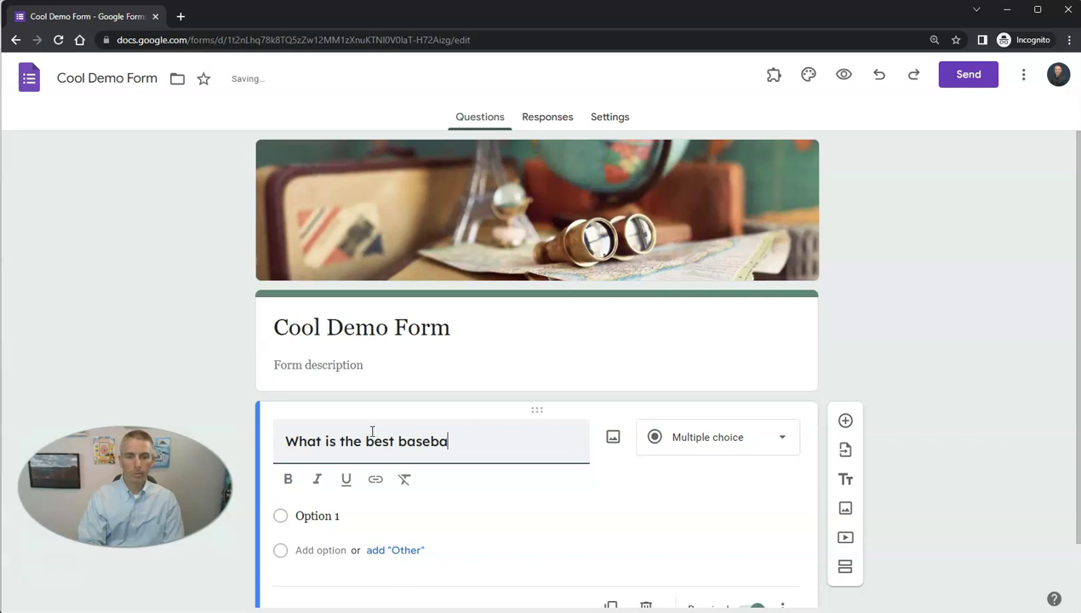
text(ll team in )
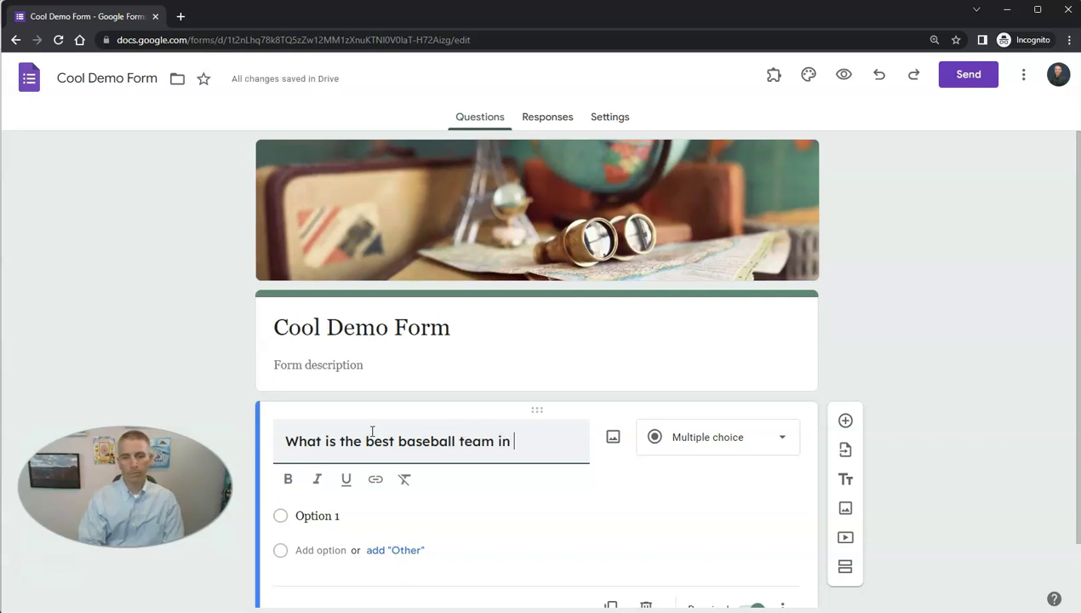
text(the United S)
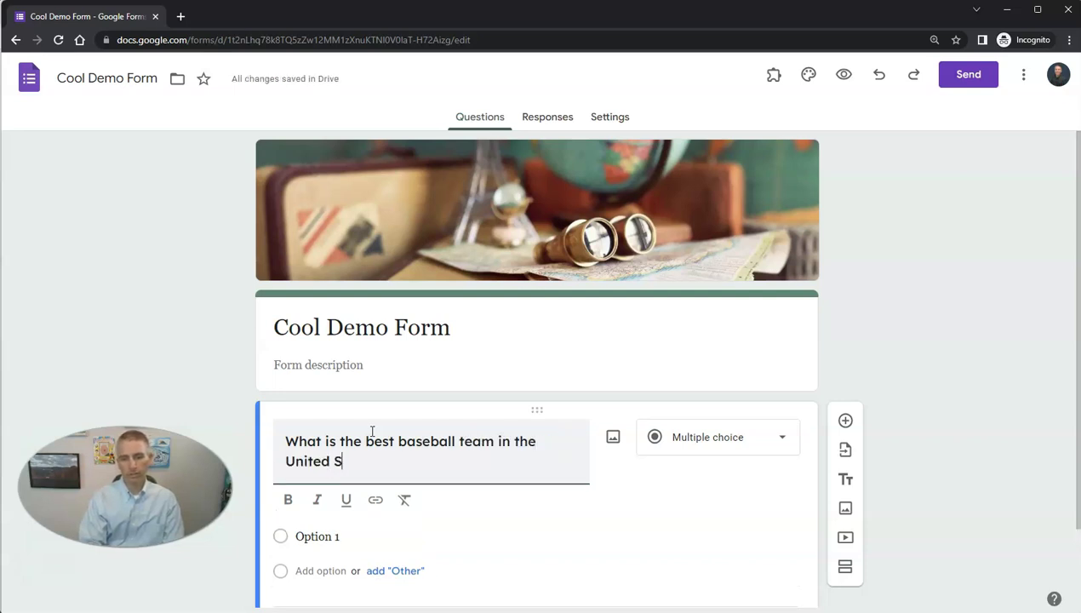
text(tates)
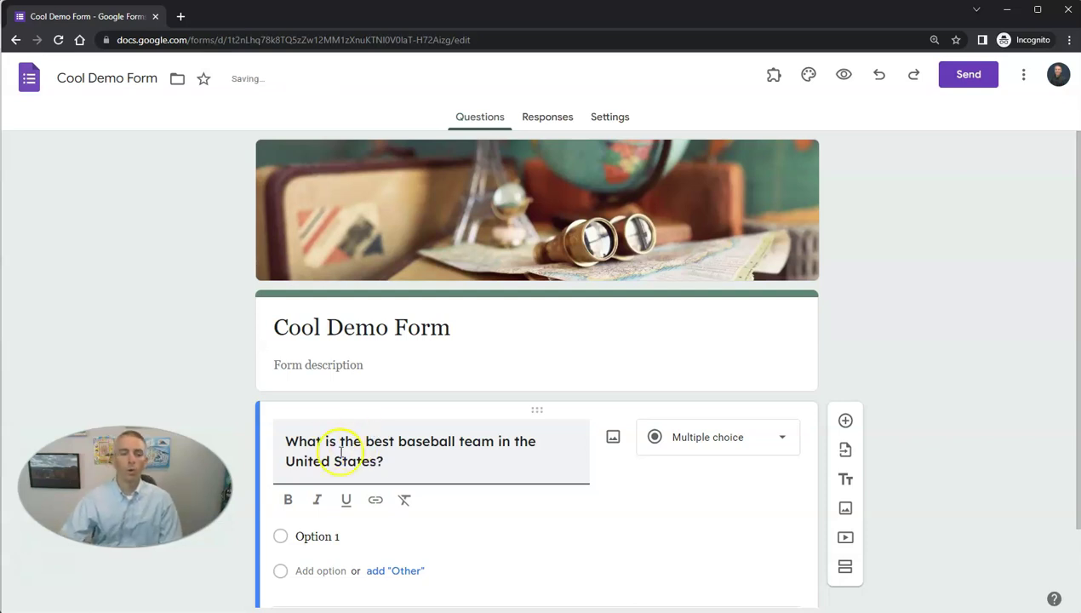
Step: Reword the question to "Who is the best baseball player in the United States?"
drag(394, 442, 284, 442)
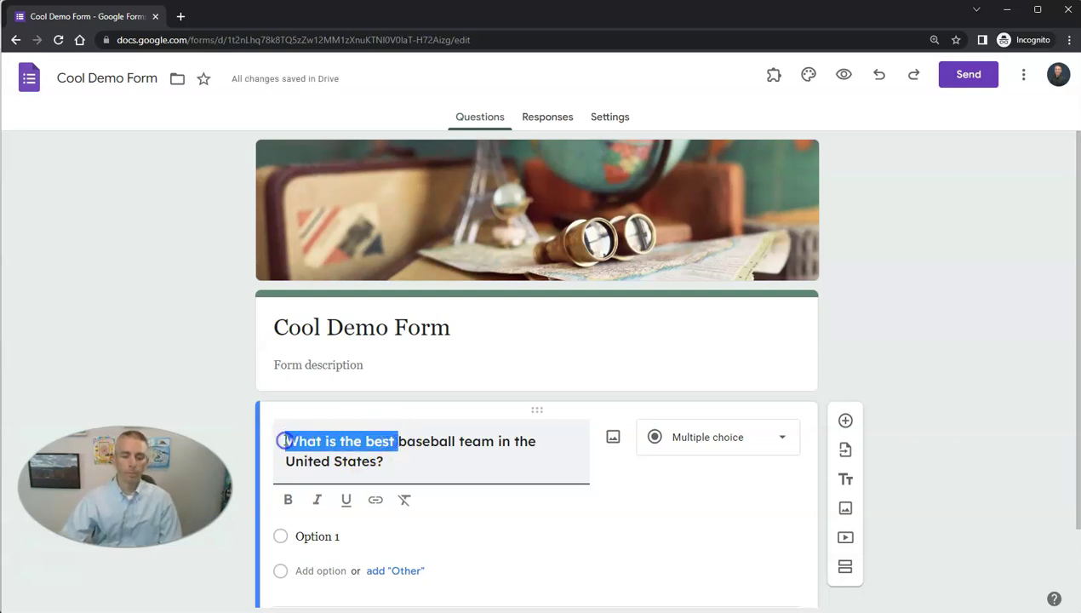
text(Who is the best)
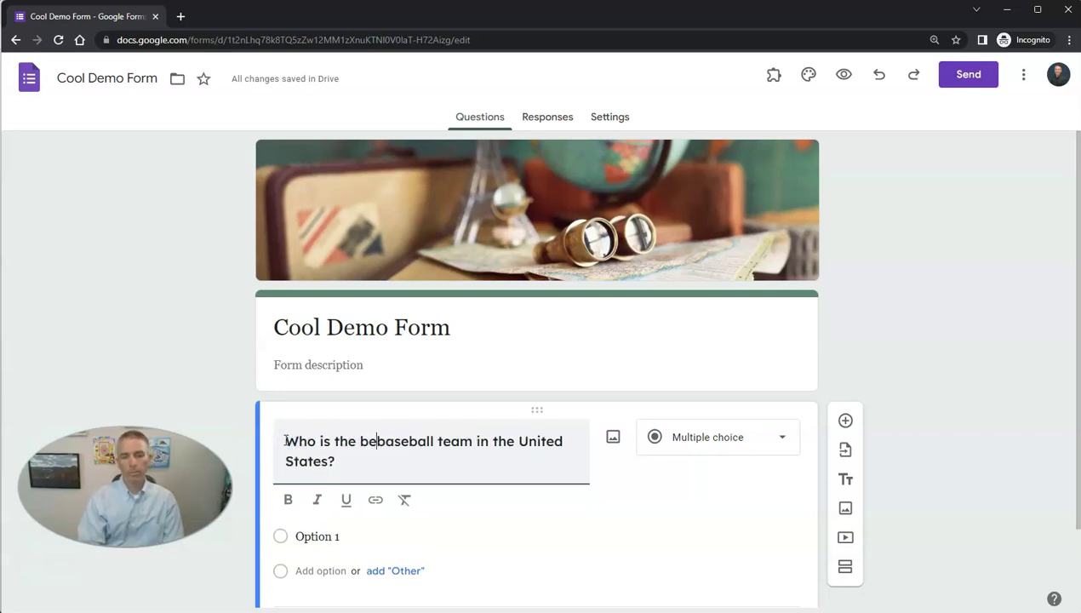
drag(454, 442, 487, 446)
text(player)
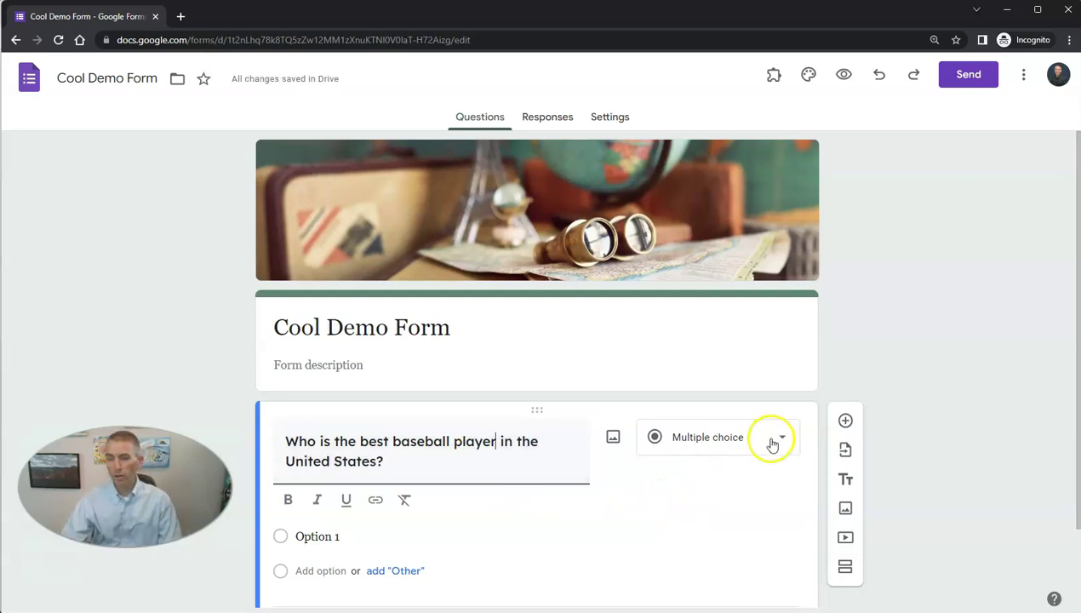
Step: Change the baseball question's answer type to Paragraph
click(772, 437)
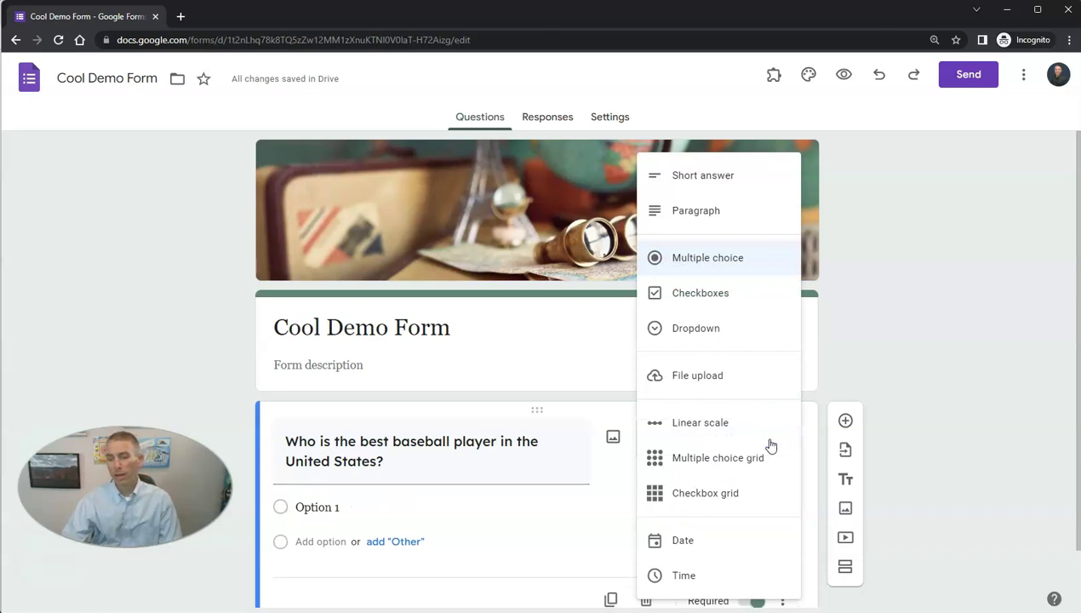
click(703, 174)
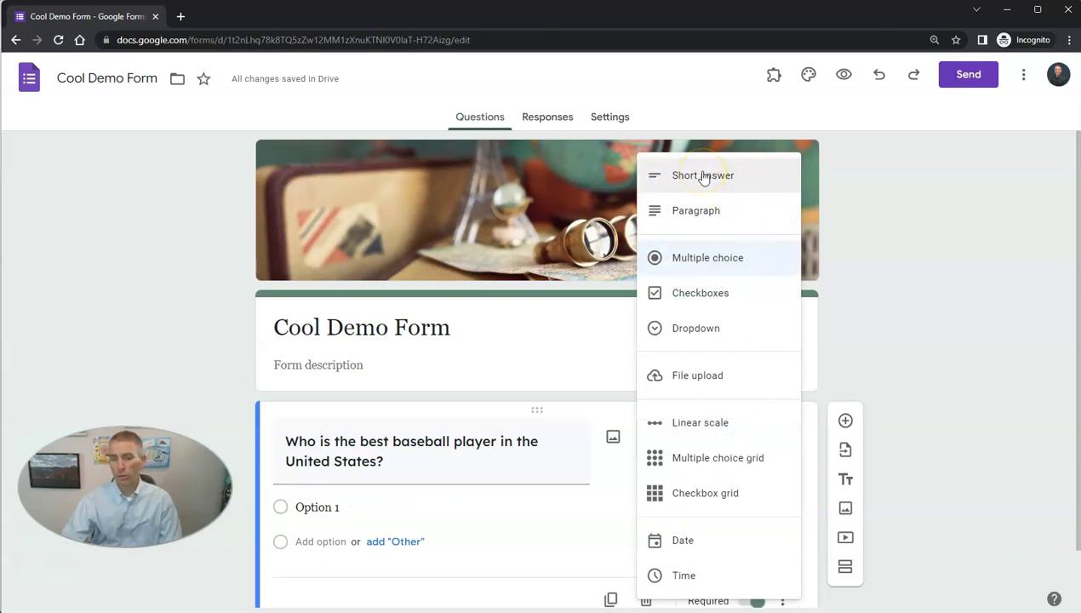
click(710, 211)
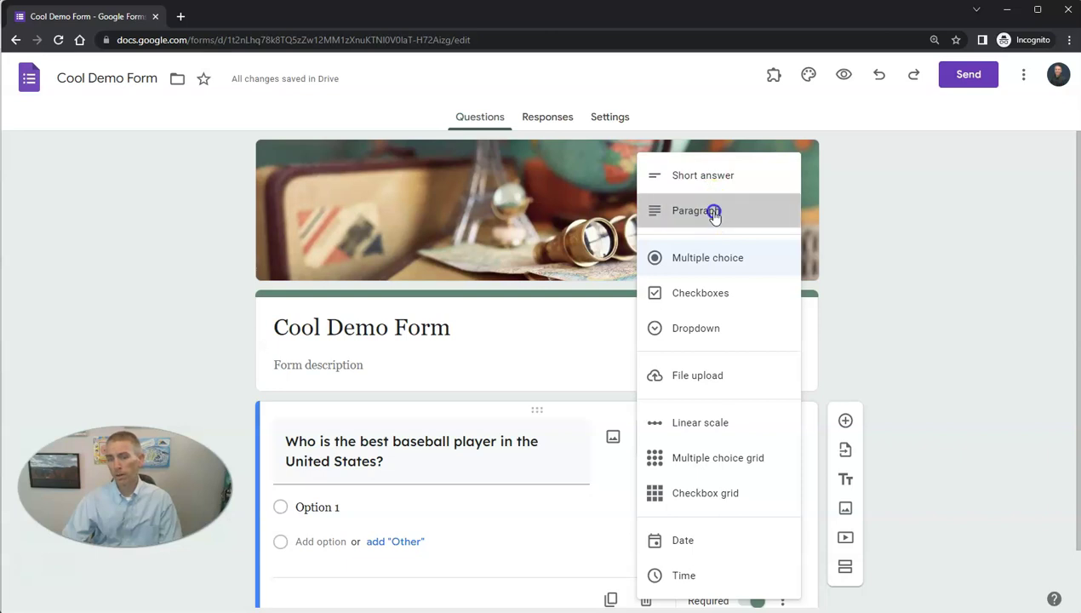
scroll(605, 391, down, 1)
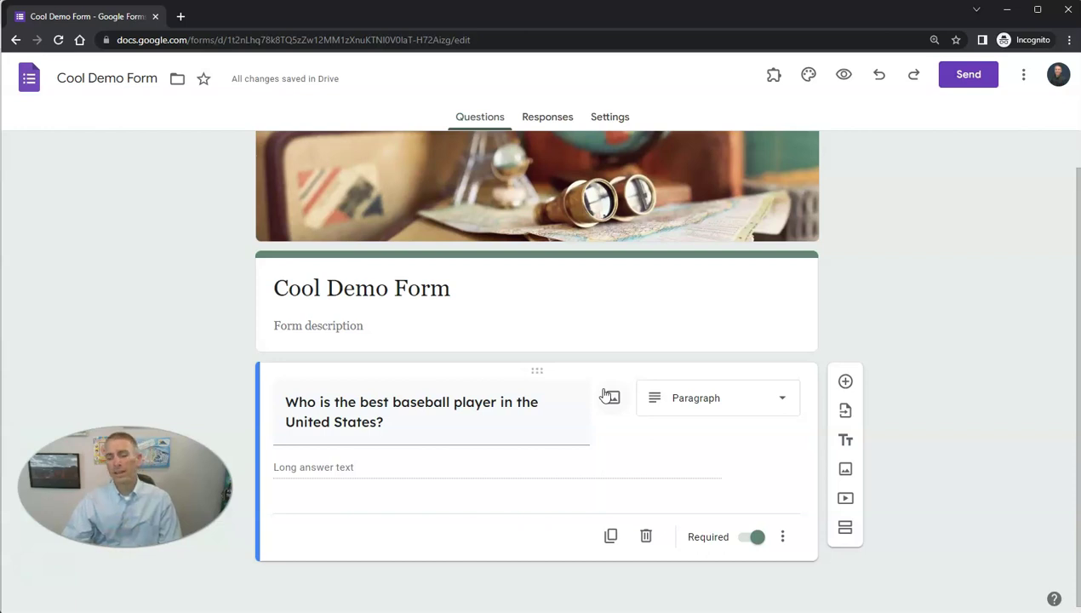
Step: Add response validation to the baseball question, using Length with a minimum character count of 50
click(781, 543)
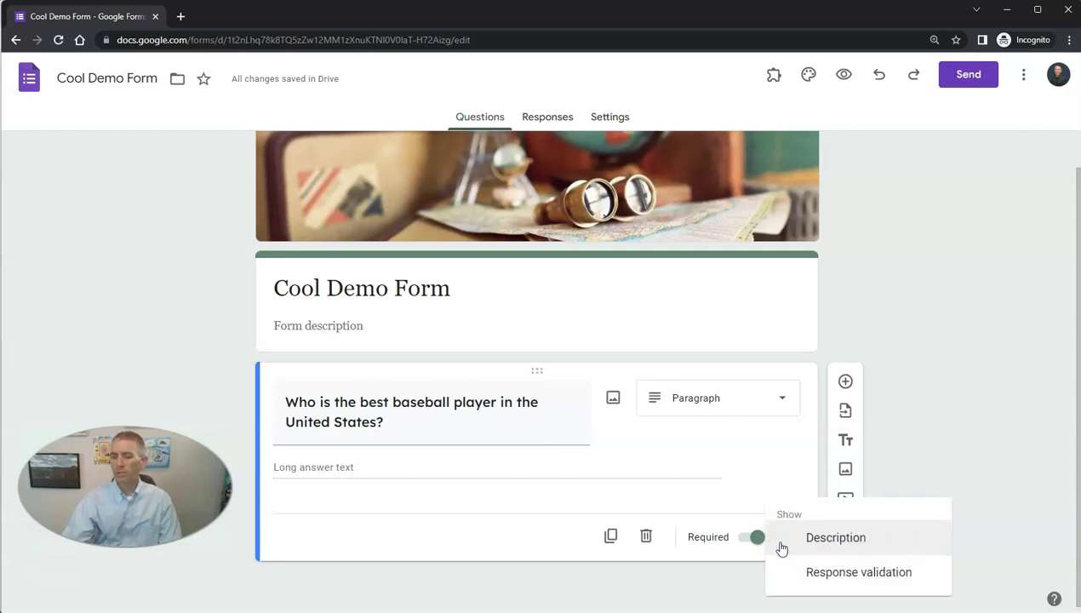
click(838, 579)
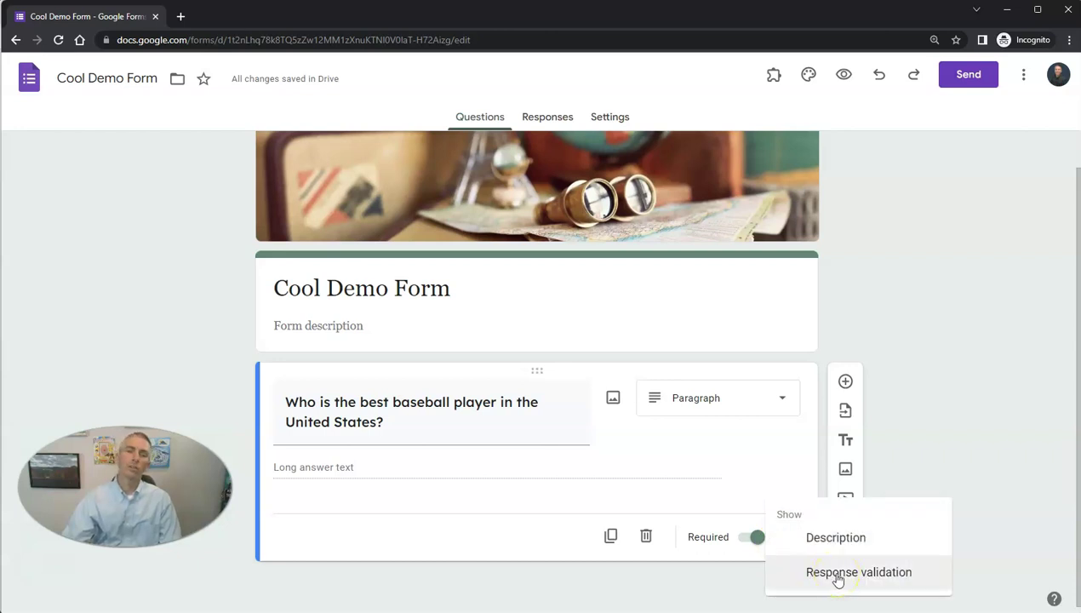
click(839, 578)
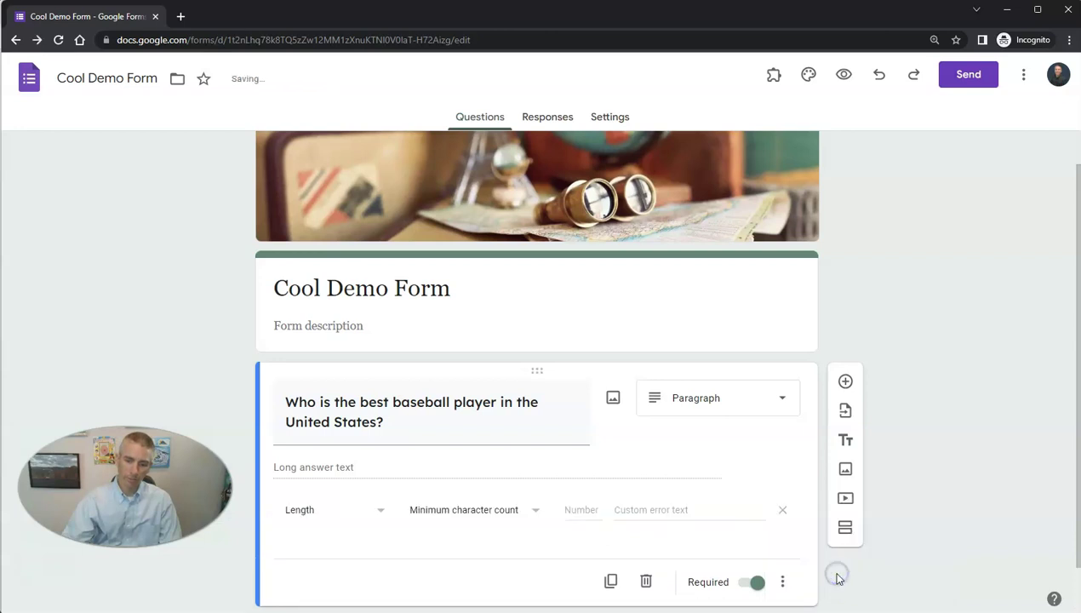
click(366, 517)
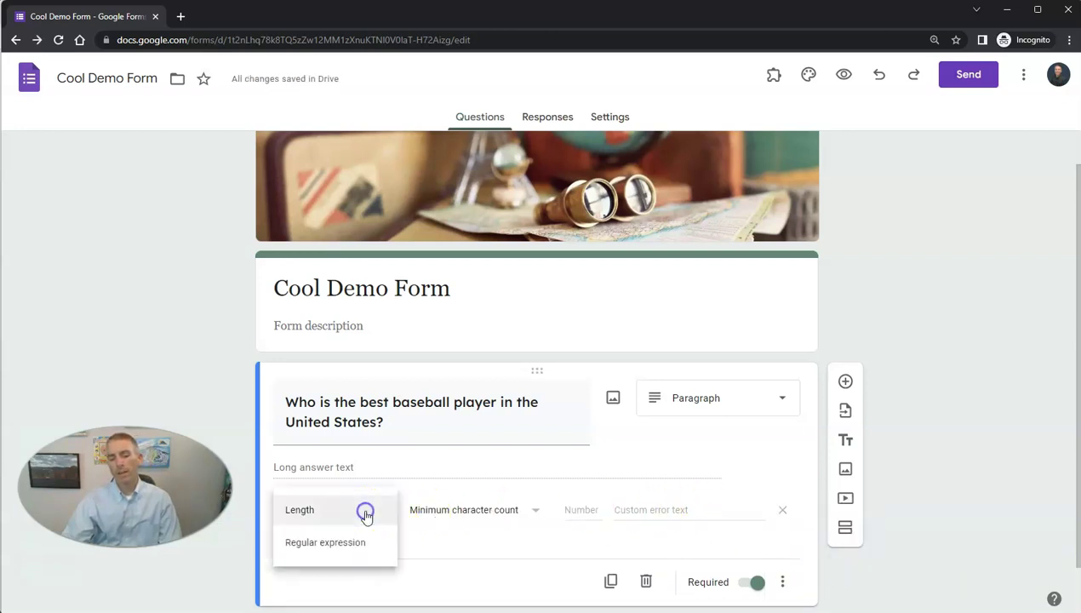
click(364, 511)
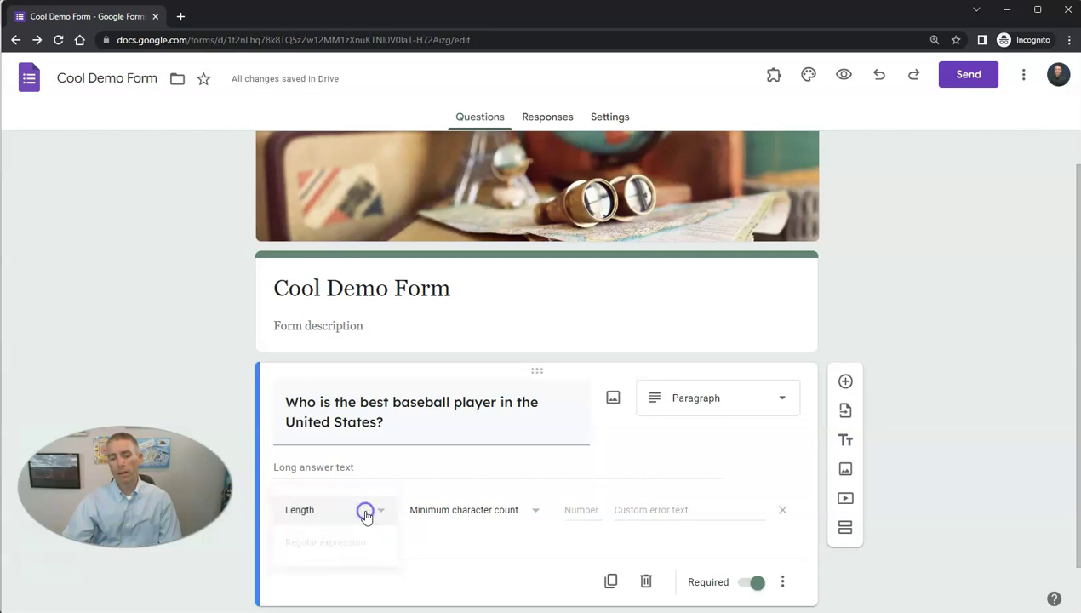
click(500, 514)
click(500, 510)
click(584, 511)
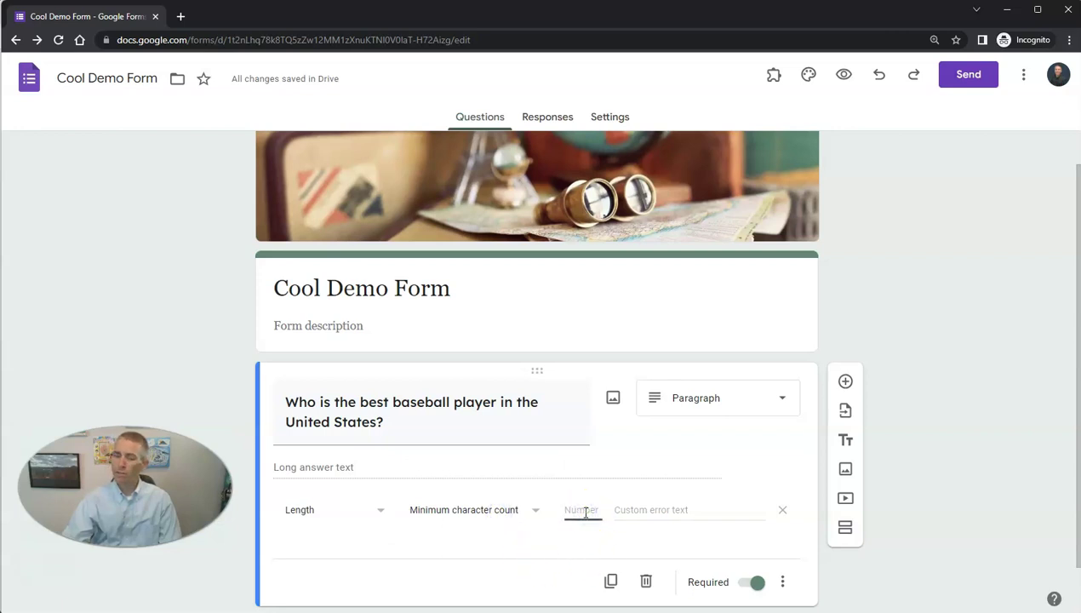
text(50)
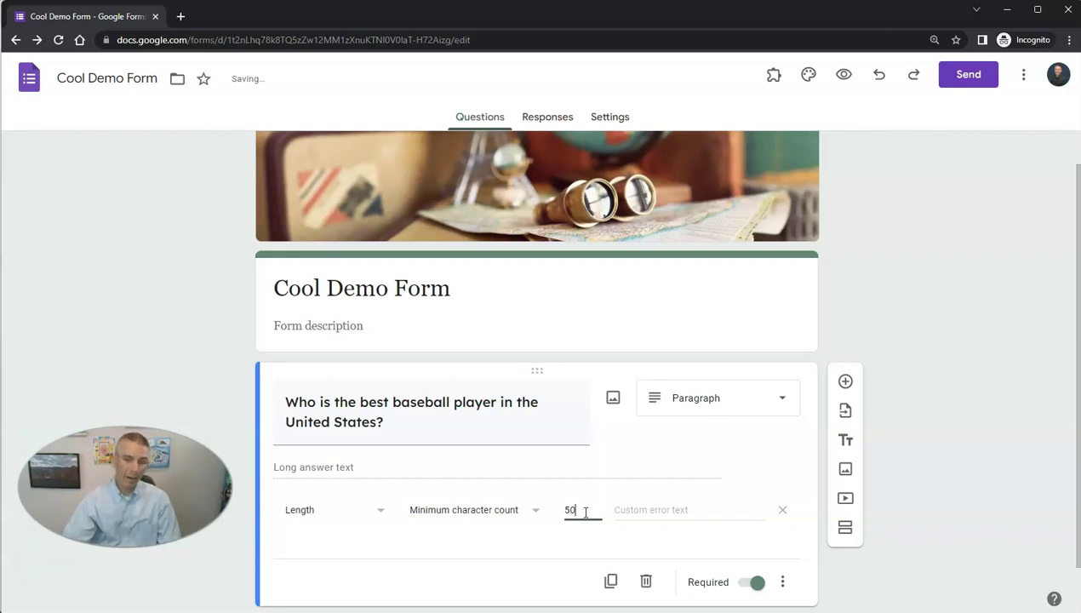
click(620, 535)
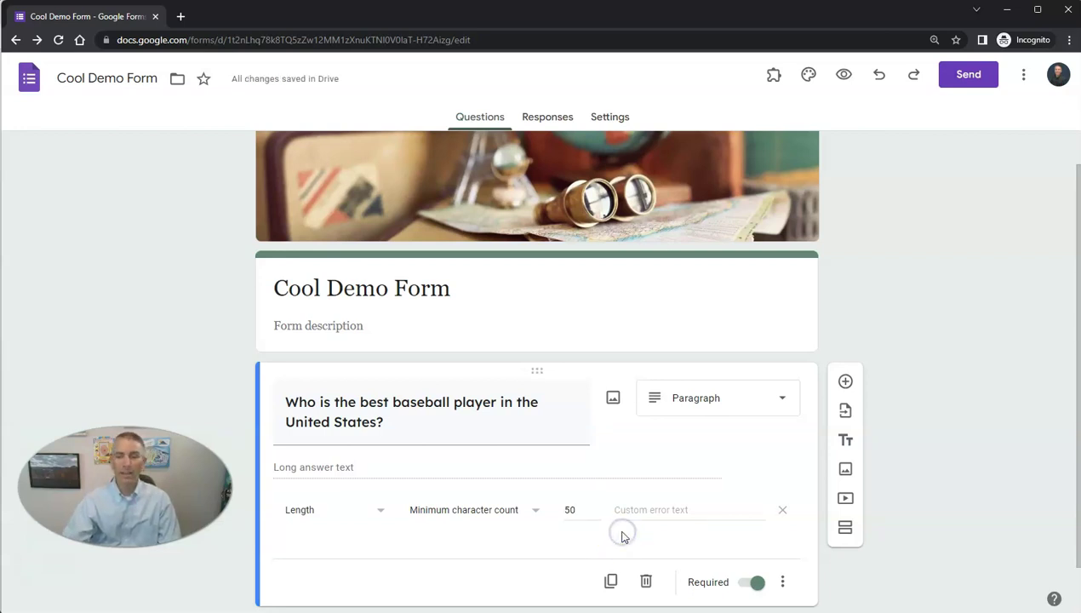
Step: Set the minimum character count in the response validation to 150
click(577, 514)
key(BackSpace)
key(BackSpace)
text(15)
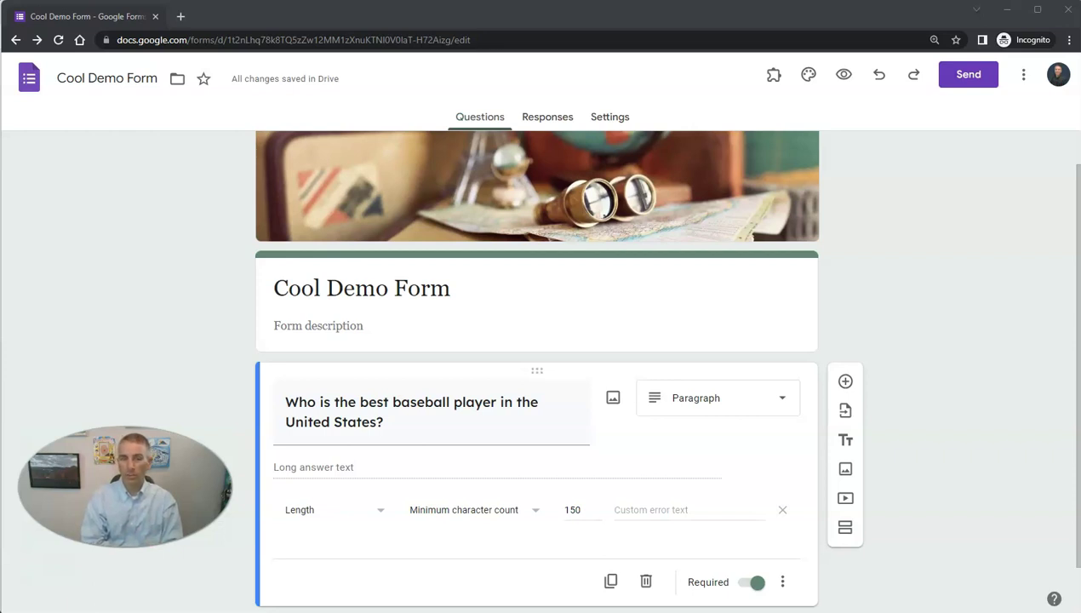
Step: Add a new section after the baseball question and title it "Red Sox Fans"
scroll(400, 483, down, 1)
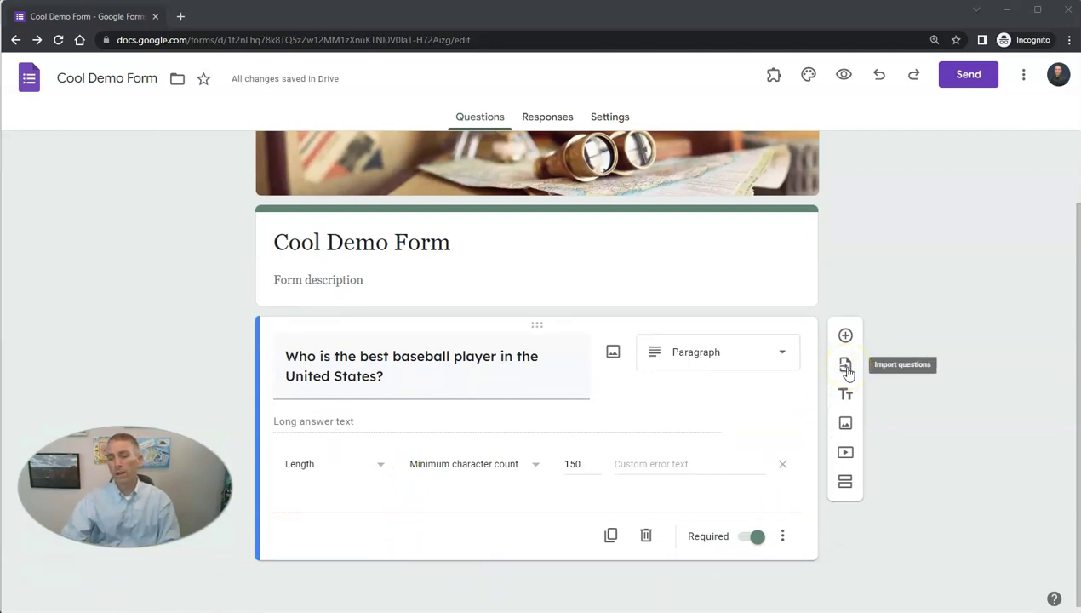
click(846, 485)
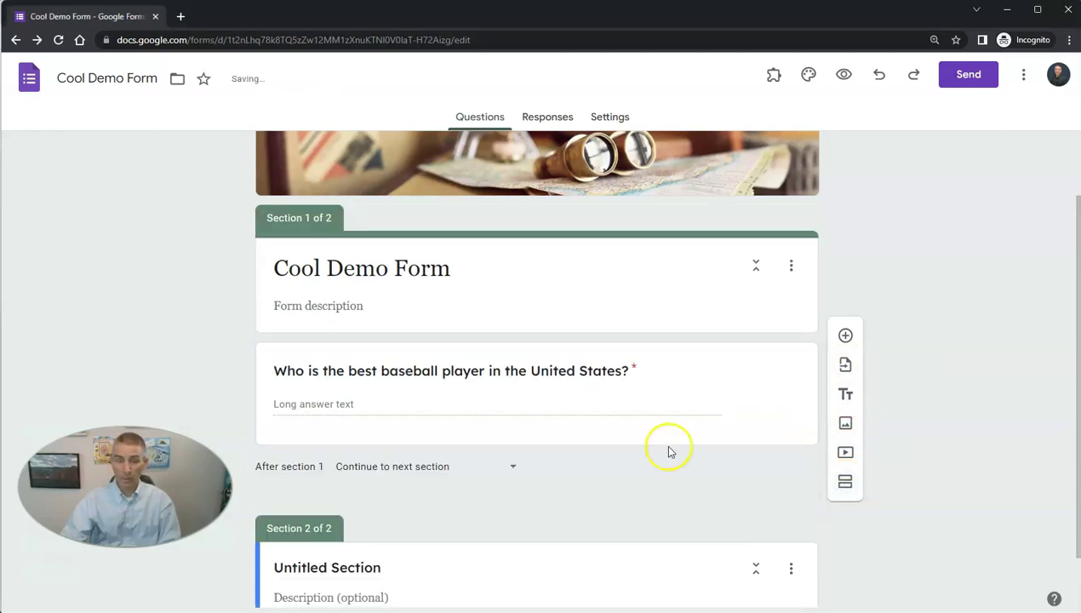
click(327, 504)
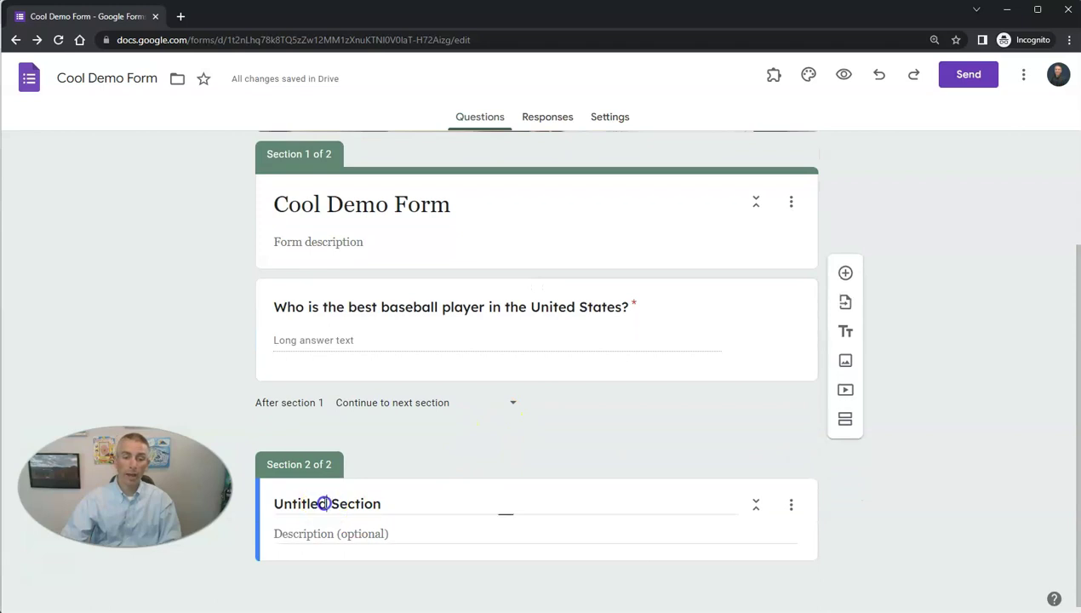
triple_click(324, 504)
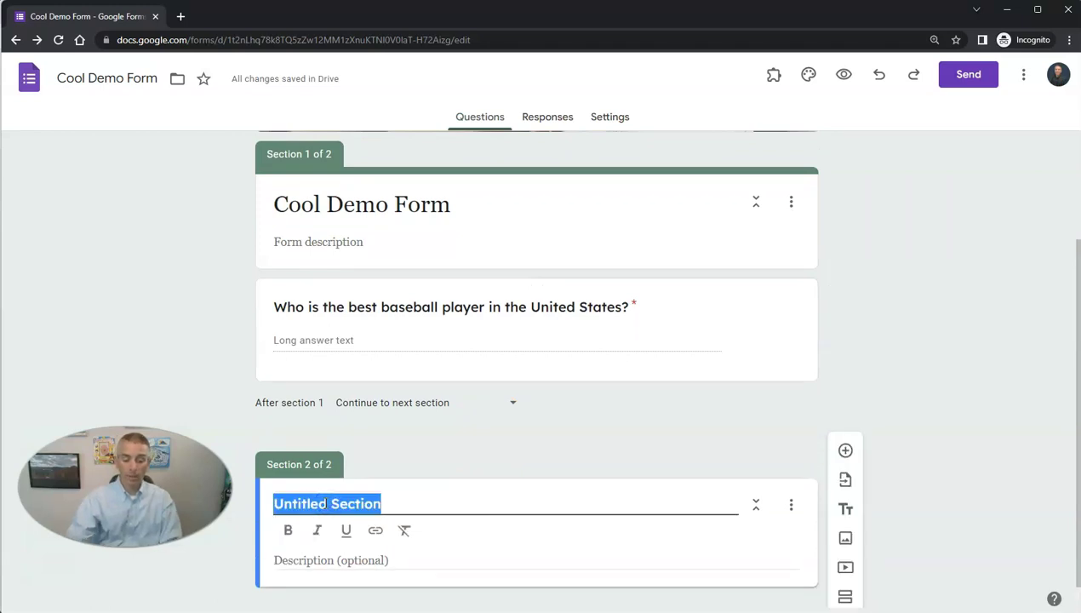
text(Red )
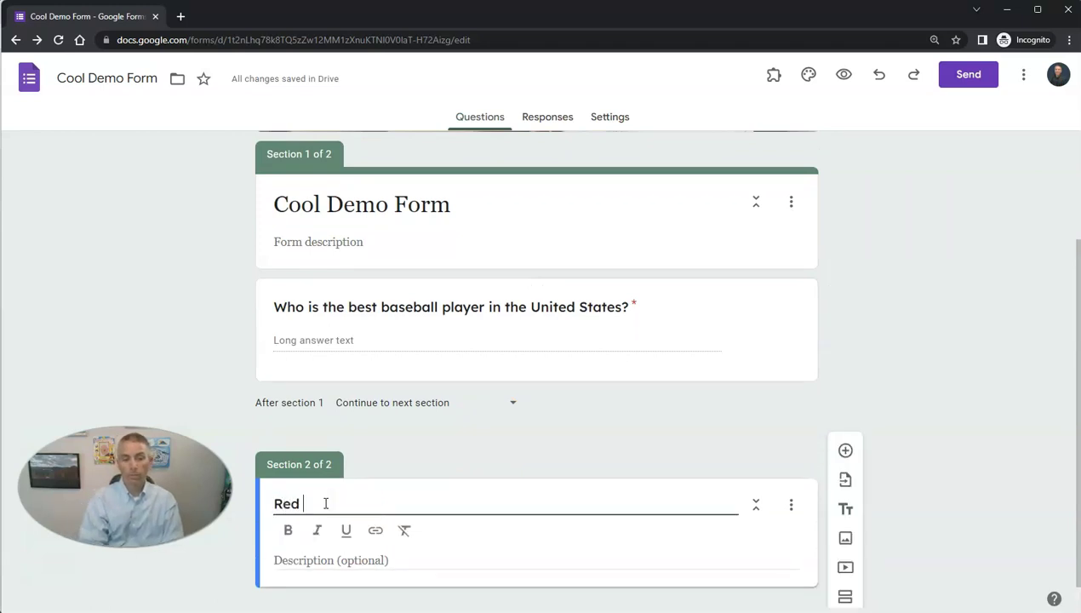
text(Sox Fans)
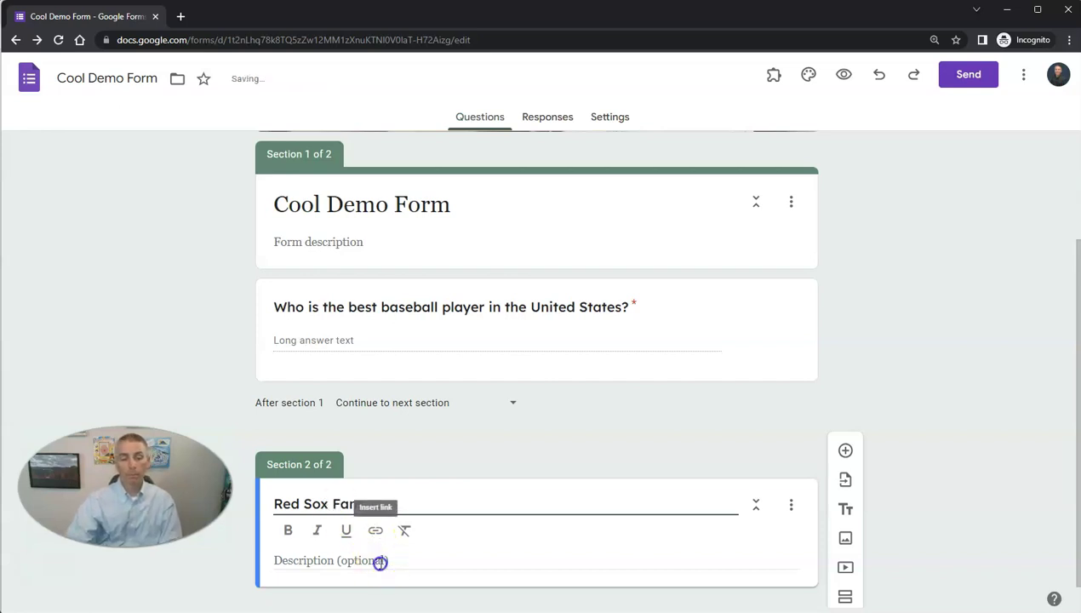
Step: Give the new section the description "This is a page of trivia questions for Red Sox fans."
click(380, 560)
text(This is a )
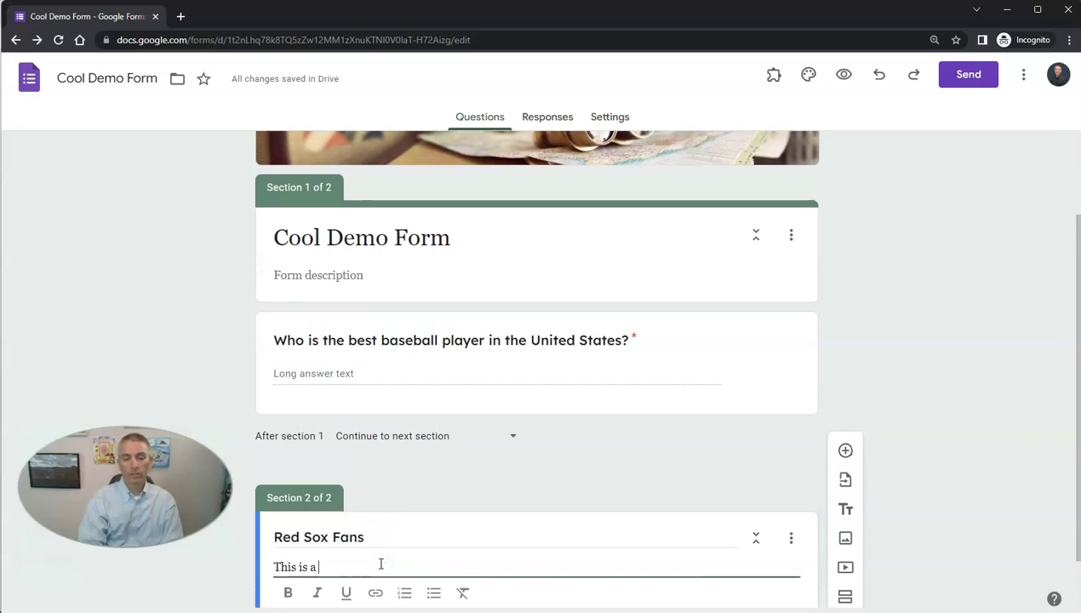
text(page of trivia)
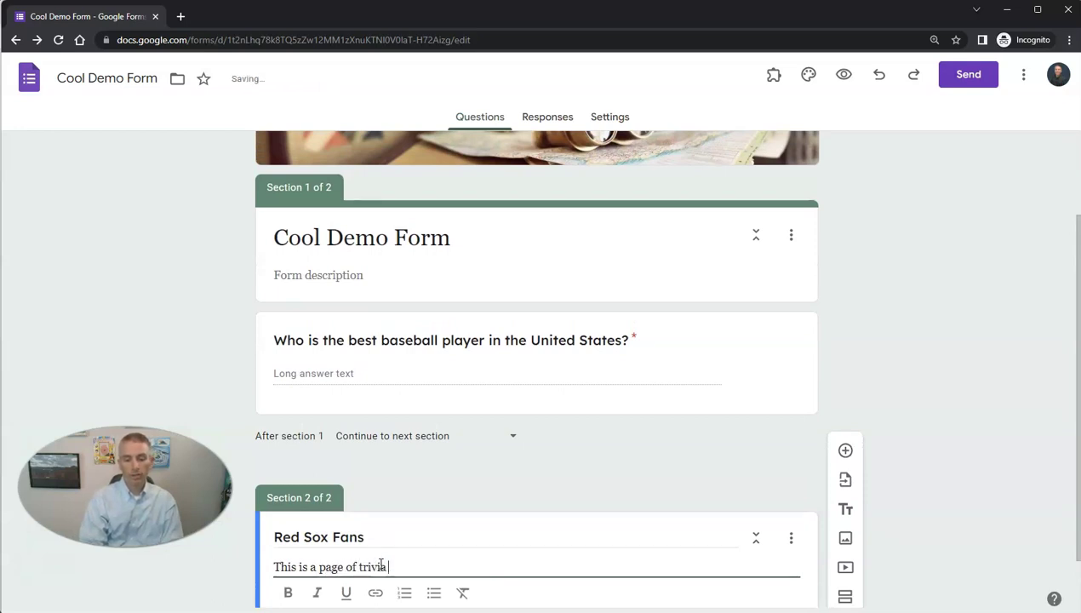
text( questions )
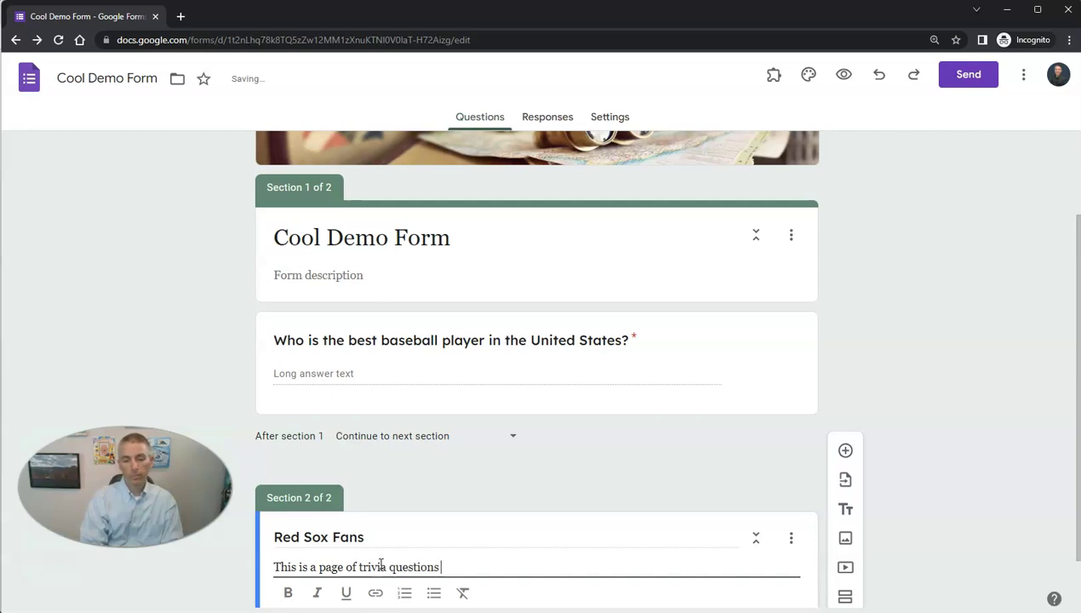
text(for Red Sox fans.)
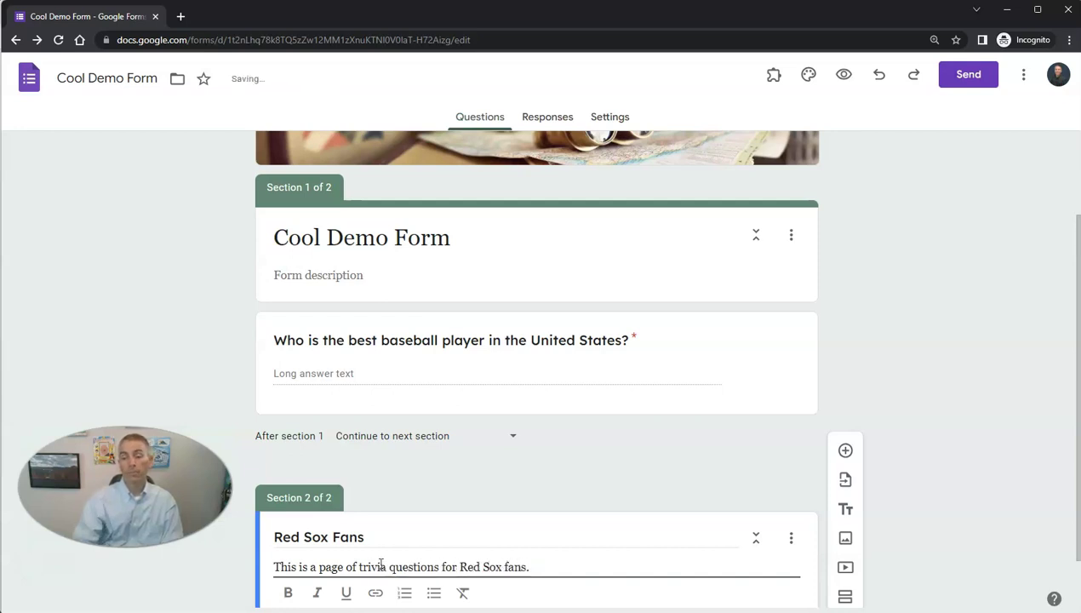
Step: Add a question to the Red Sox Fans section reading "Who is the only Red Sox pitcher to strike out 20 batters in one game?"
scroll(425, 511, down, 1)
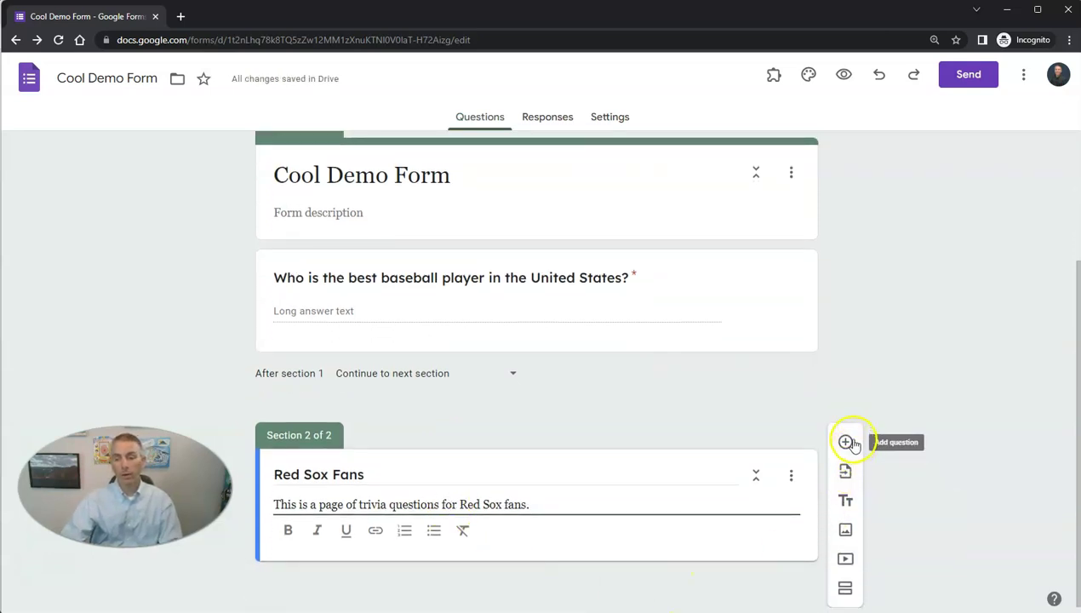
click(846, 442)
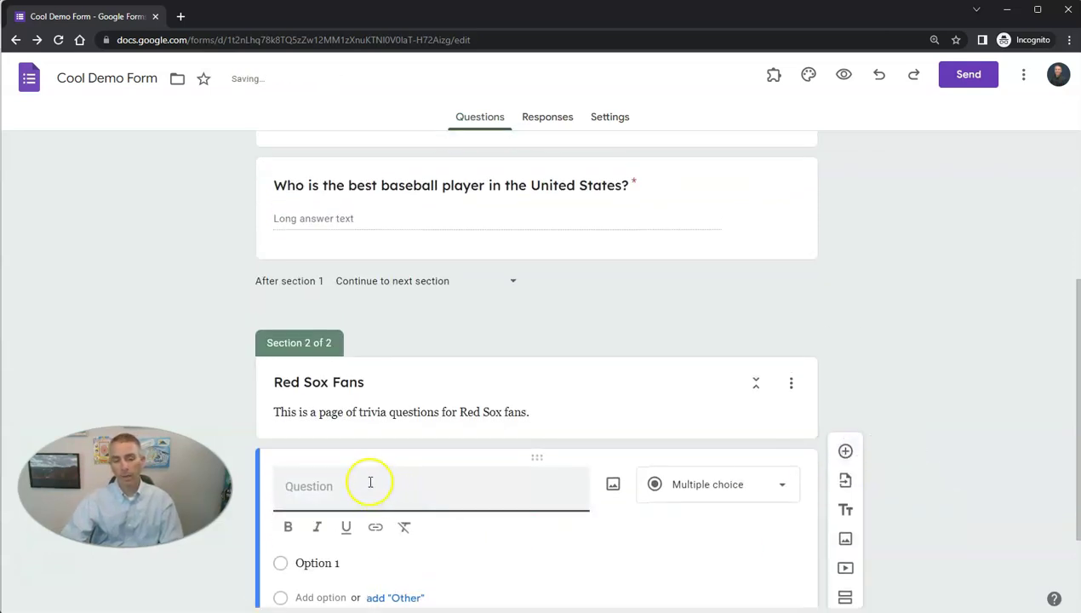
text(Who w)
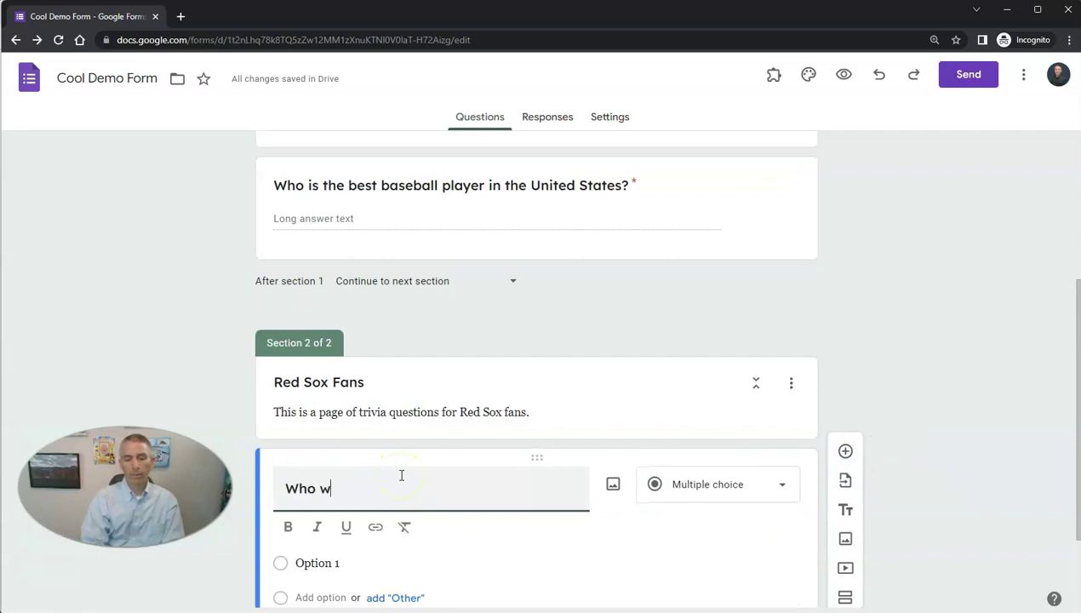
text(as the)
key(BackSpace)
key(BackSpace)
key(BackSpace)
key(BackSpace)
key(BackSpace)
key(BackSpace)
key(BackSpace)
text(is the only Red Sox pic)
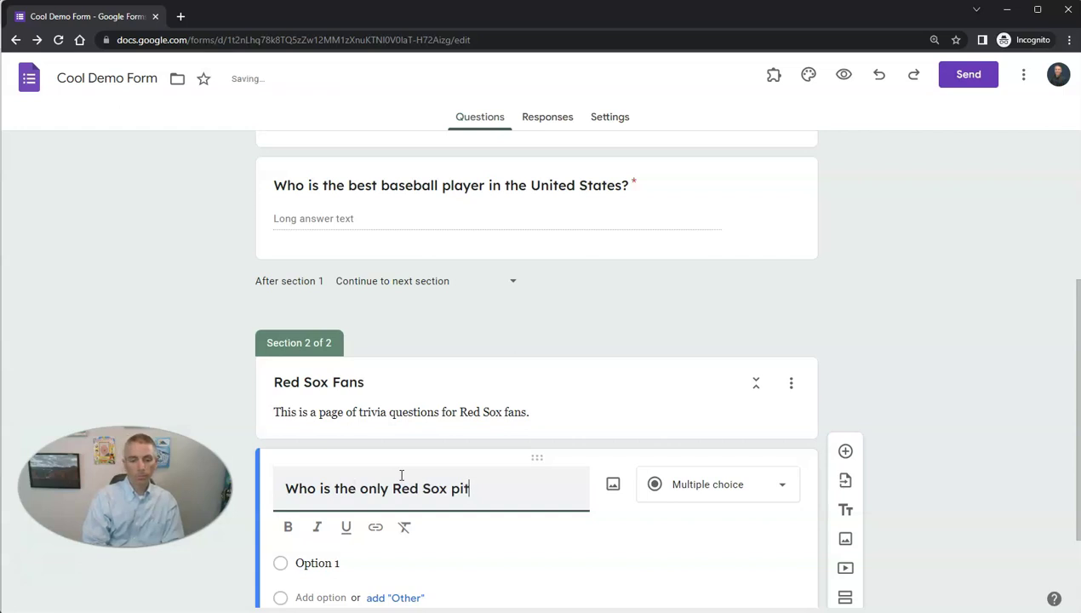
text(cher to s)
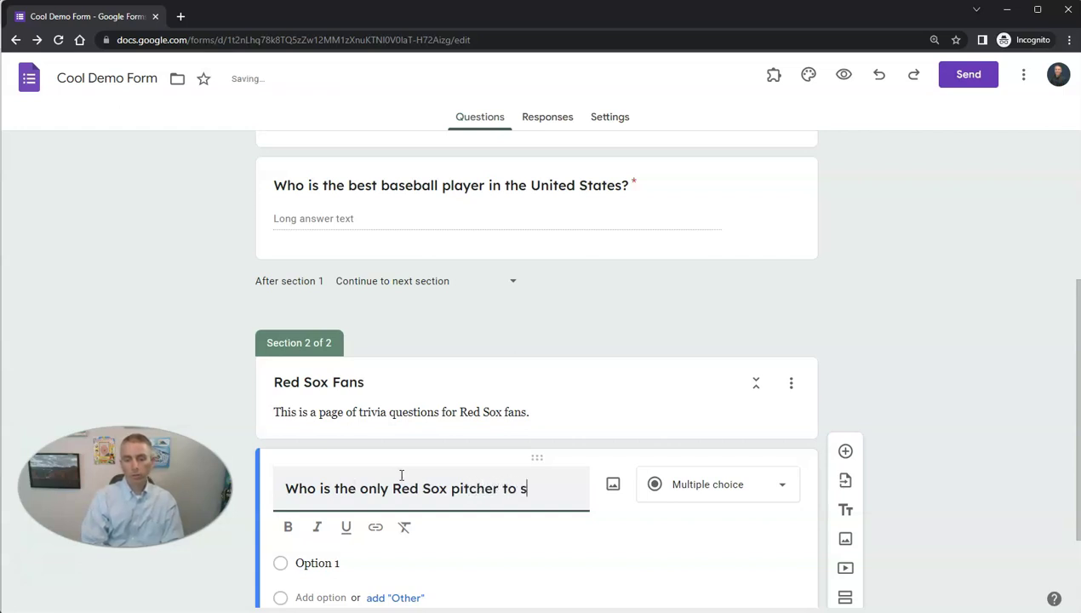
text(trike out )
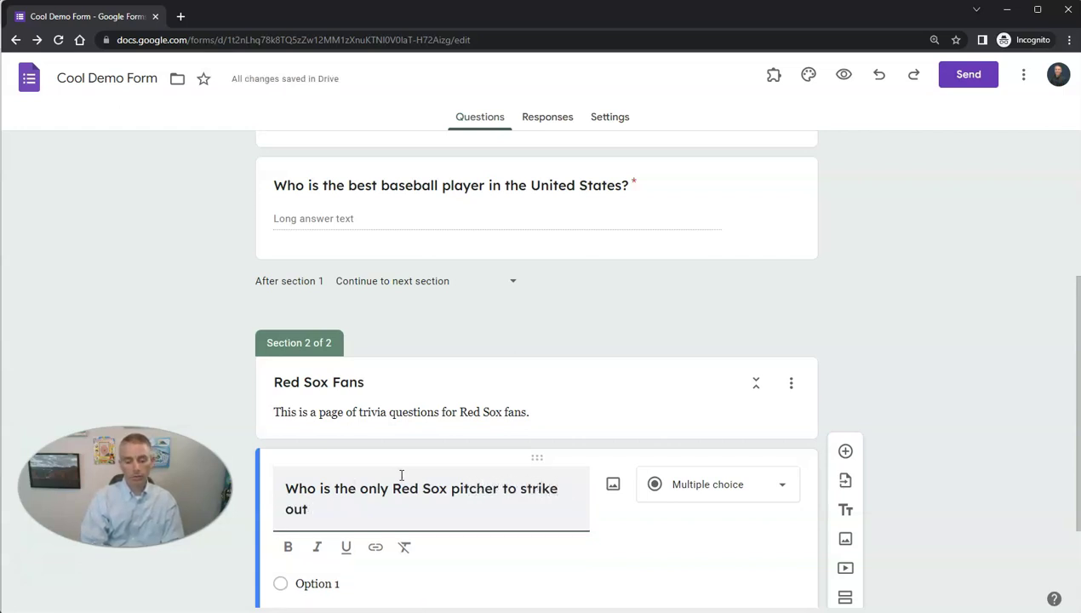
text(20 batters)
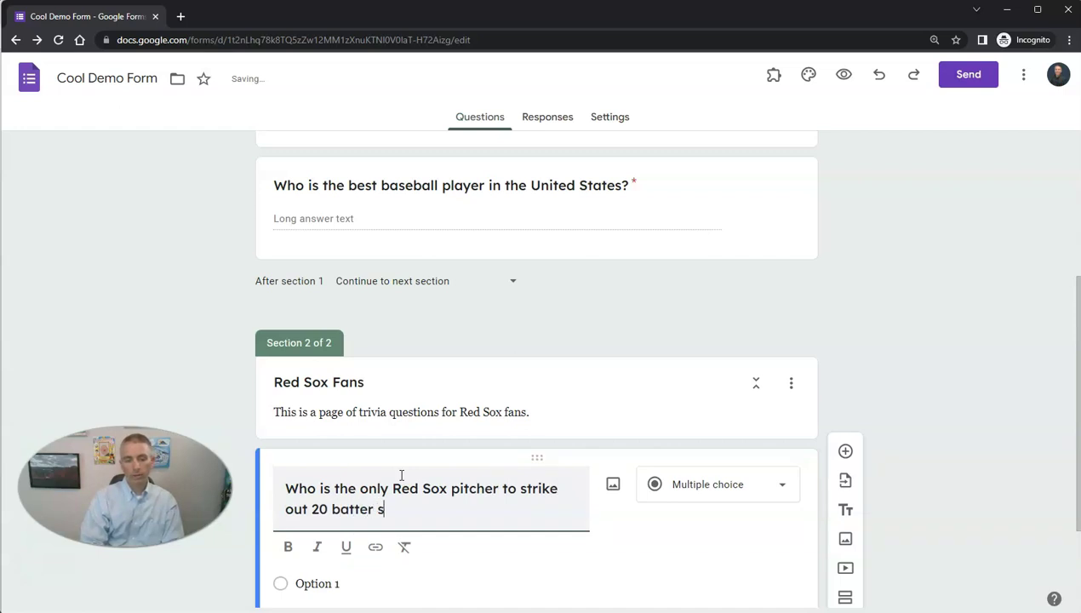
text( in one game?)
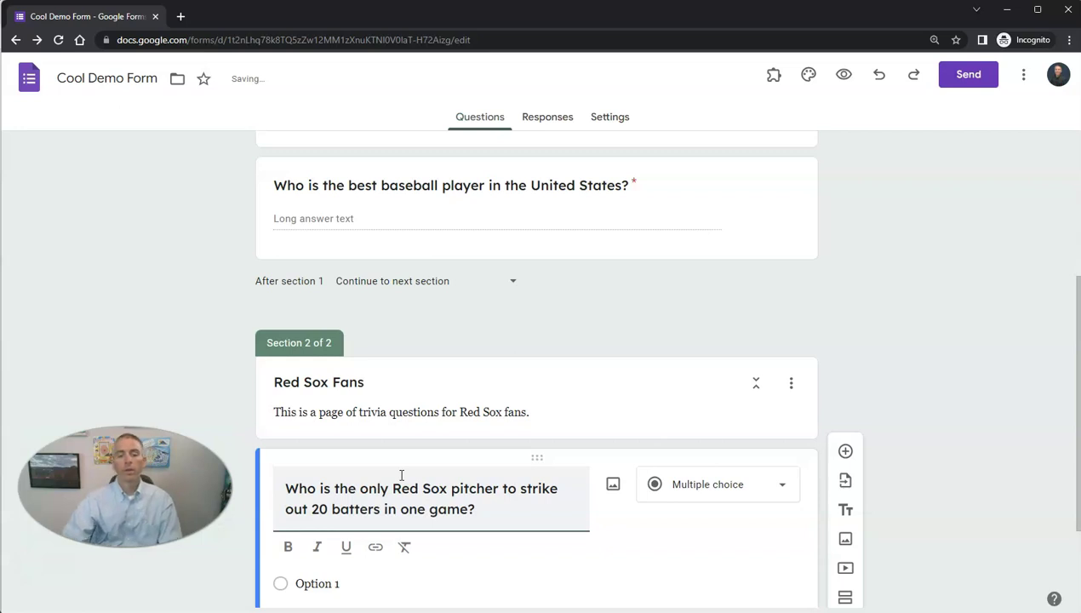
Step: Give the Red Sox pitcher question the answer options "Roger Clemens", "Pedro Martinez" and "Dennis Oil Can Boyd"
scroll(408, 494, down, 2)
click(362, 450)
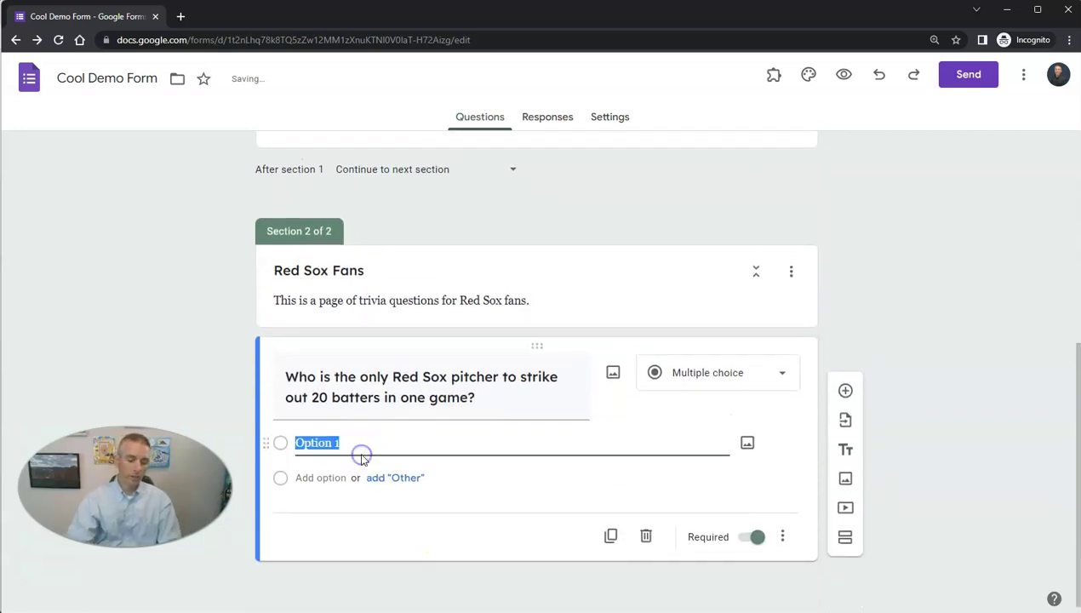
text(Roger Clemens)
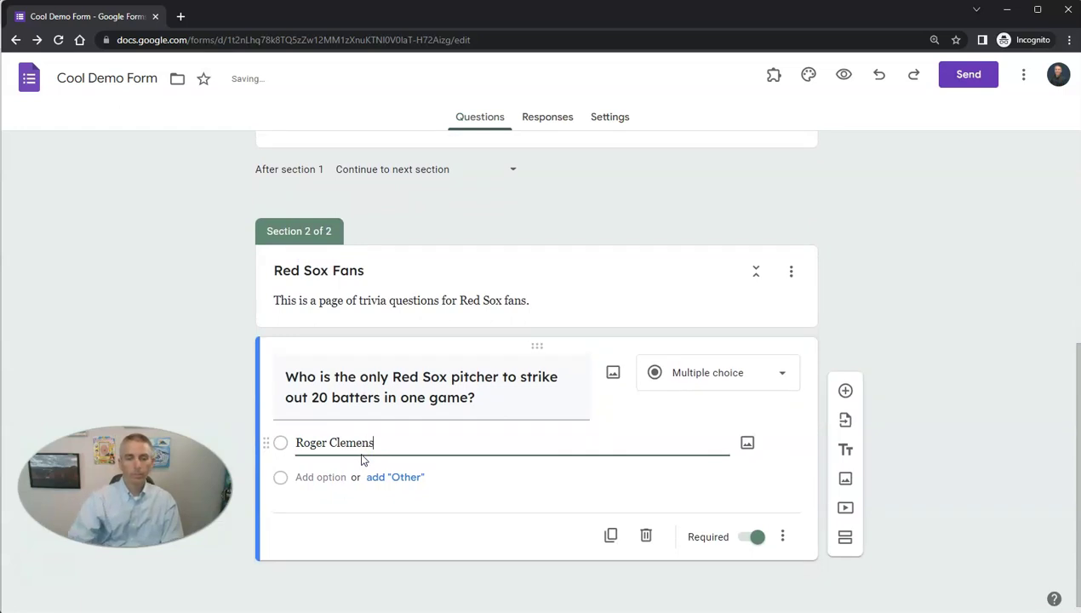
click(336, 479)
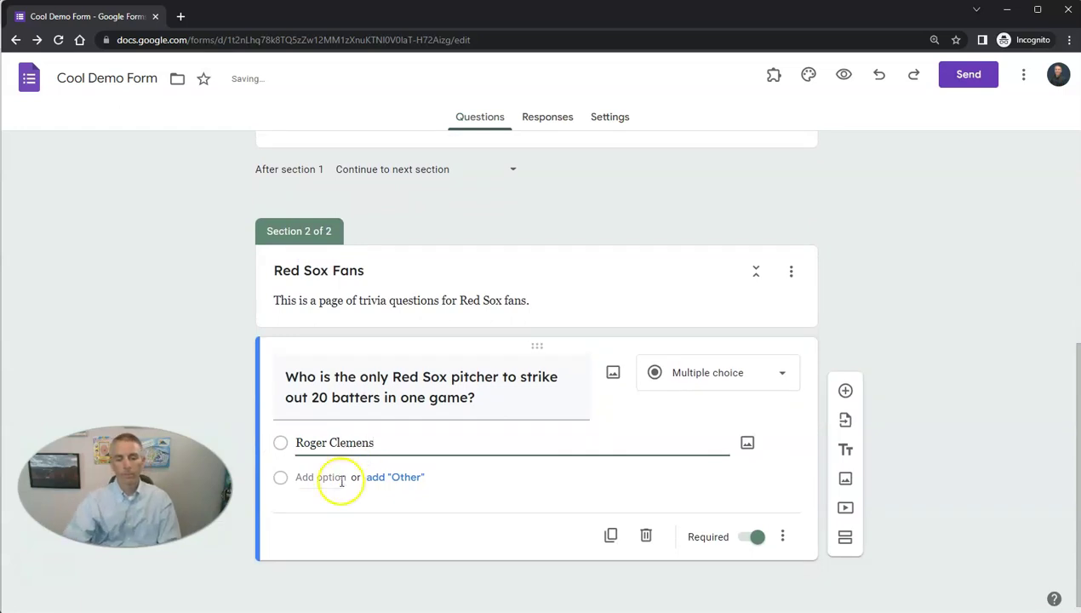
text(Pedro Martin)
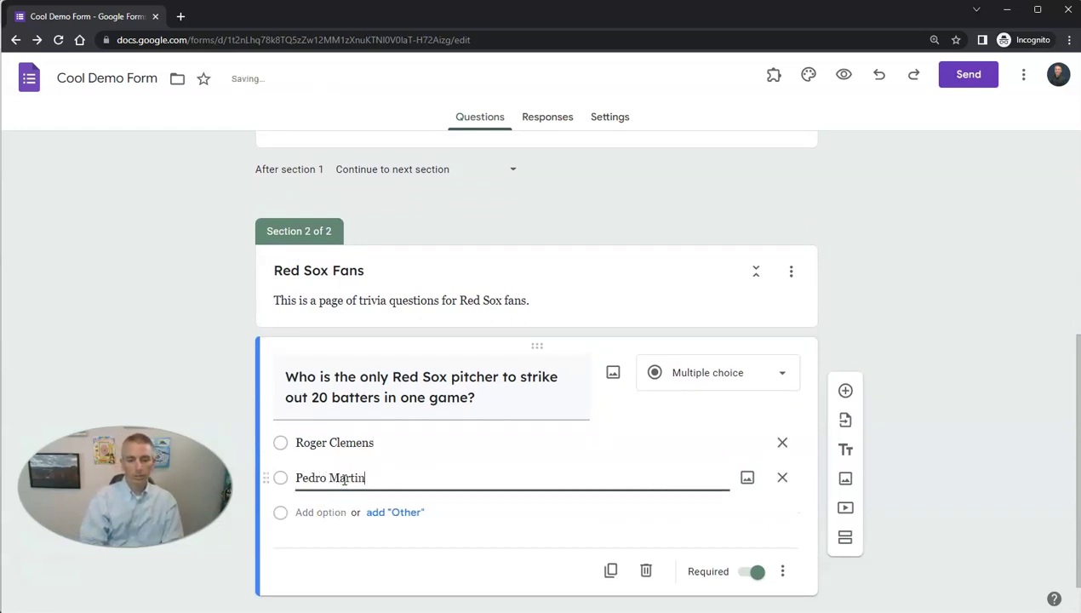
text(ez)
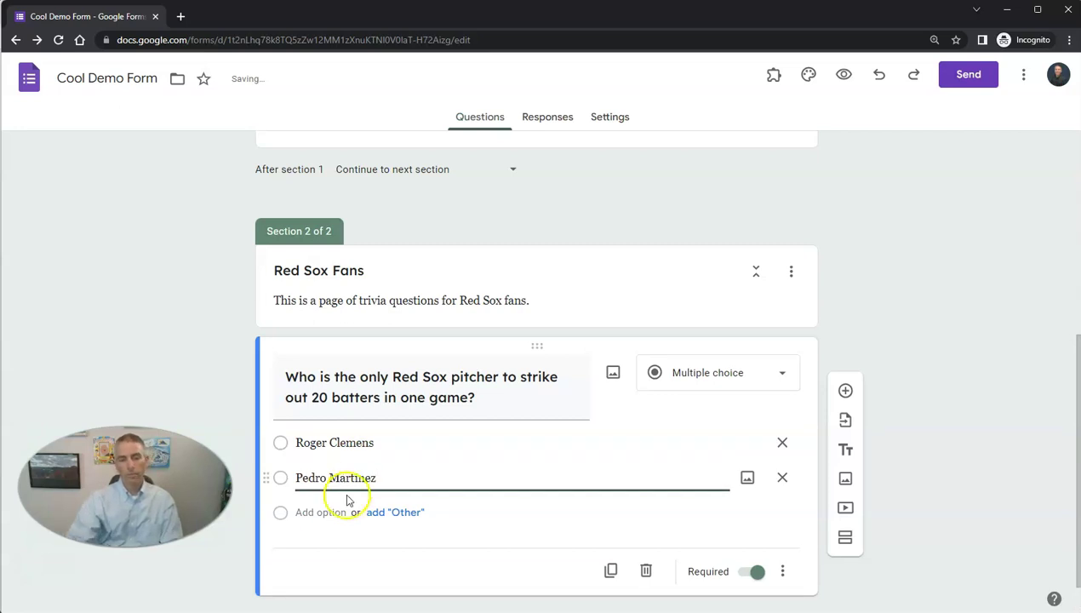
click(327, 513)
text(Dennis Oil Can Boyd)
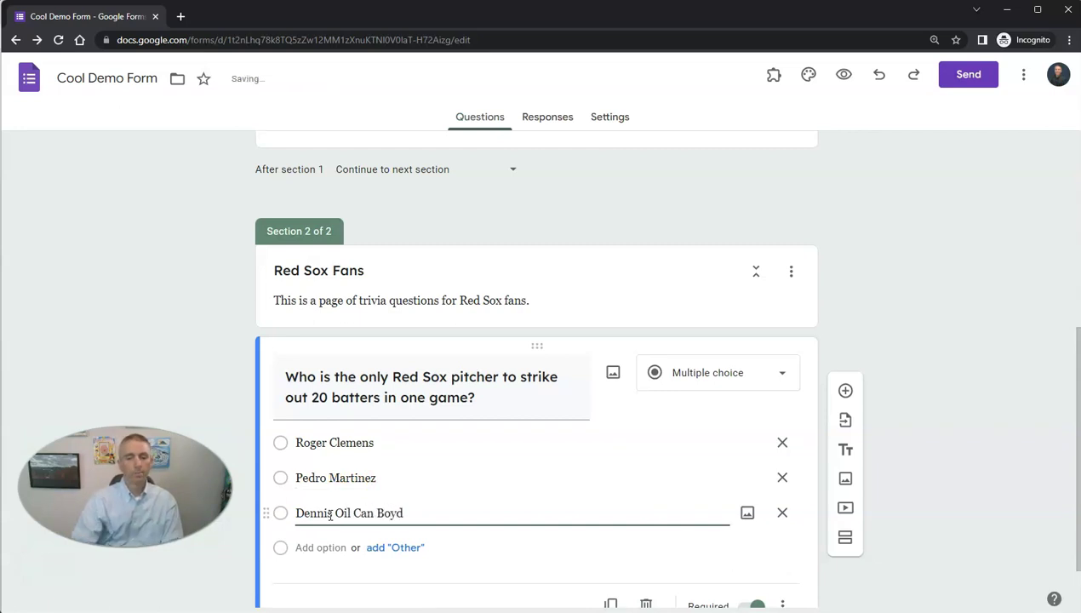
Step: Add a new section after the Red Sox pitcher question and title it "Yankees Fans"
scroll(532, 489, down, 1)
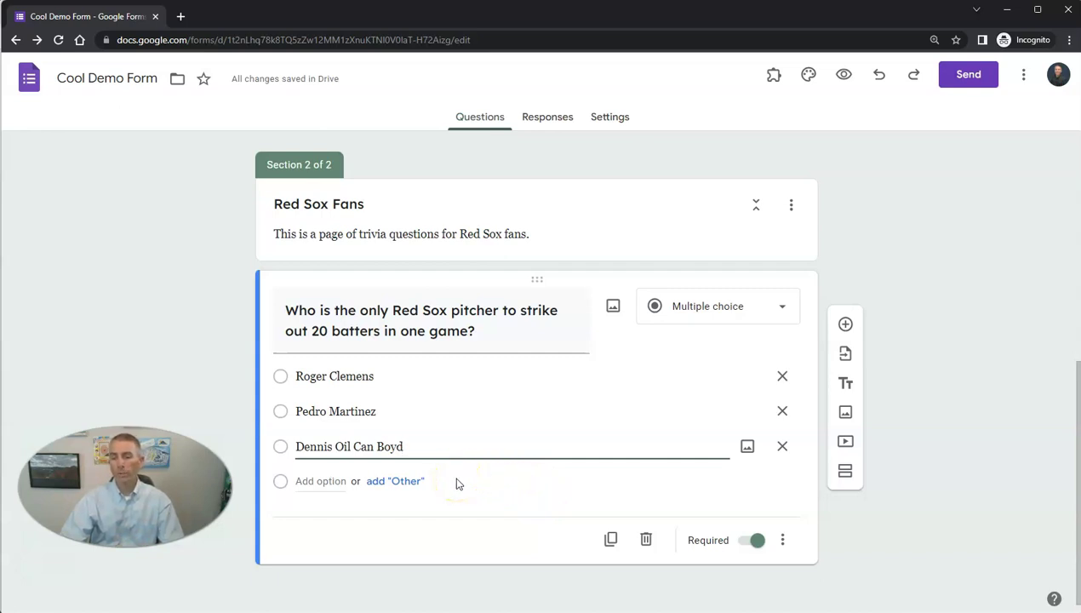
scroll(456, 483, up, 1)
scroll(456, 480, down, 1)
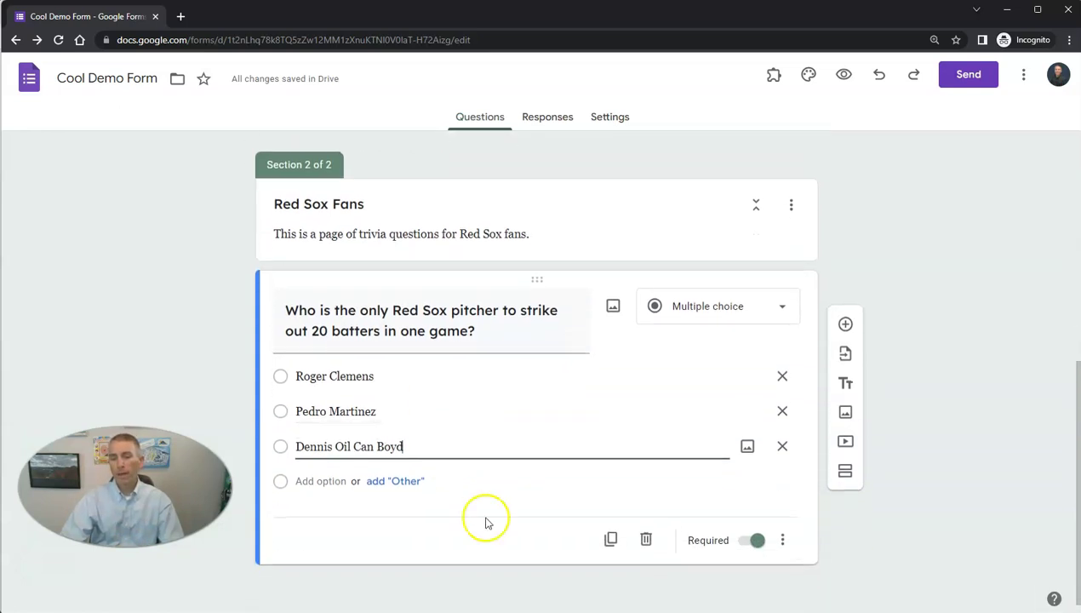
click(847, 475)
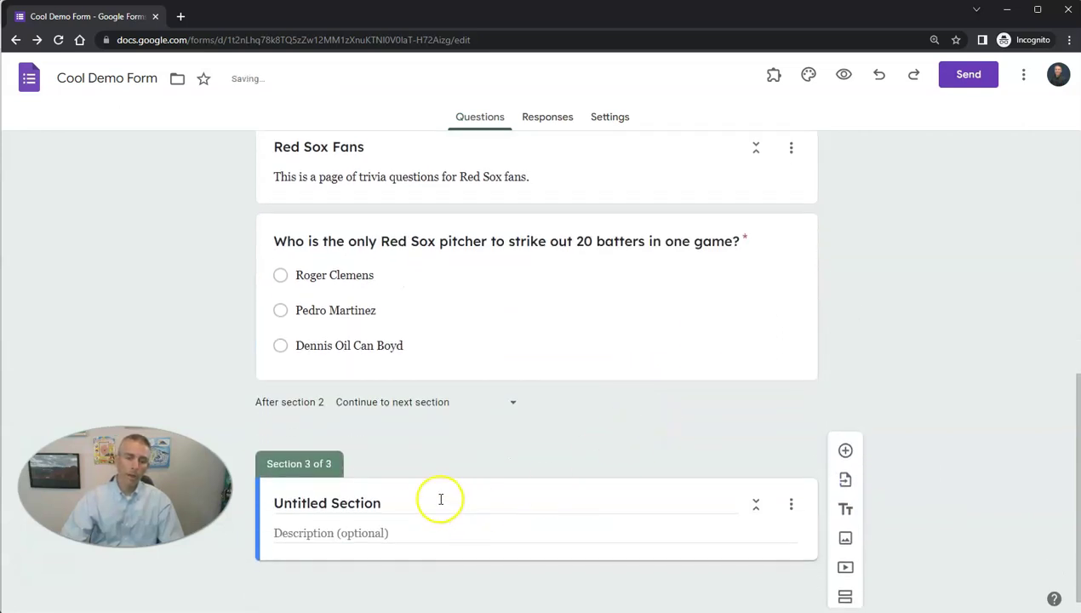
click(427, 504)
triple_click(428, 505)
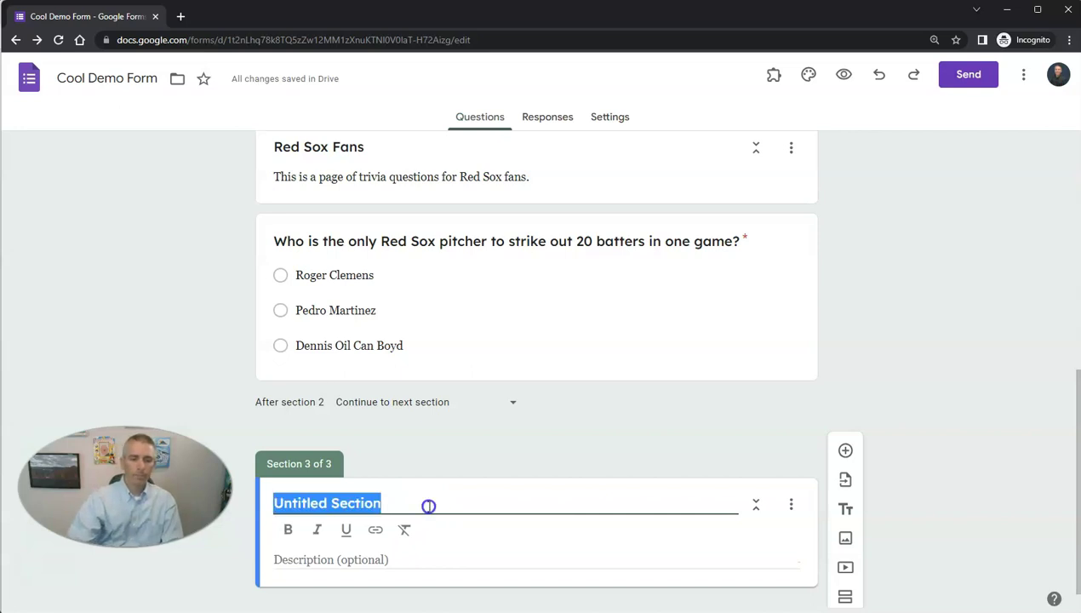
text(Yankees Fans)
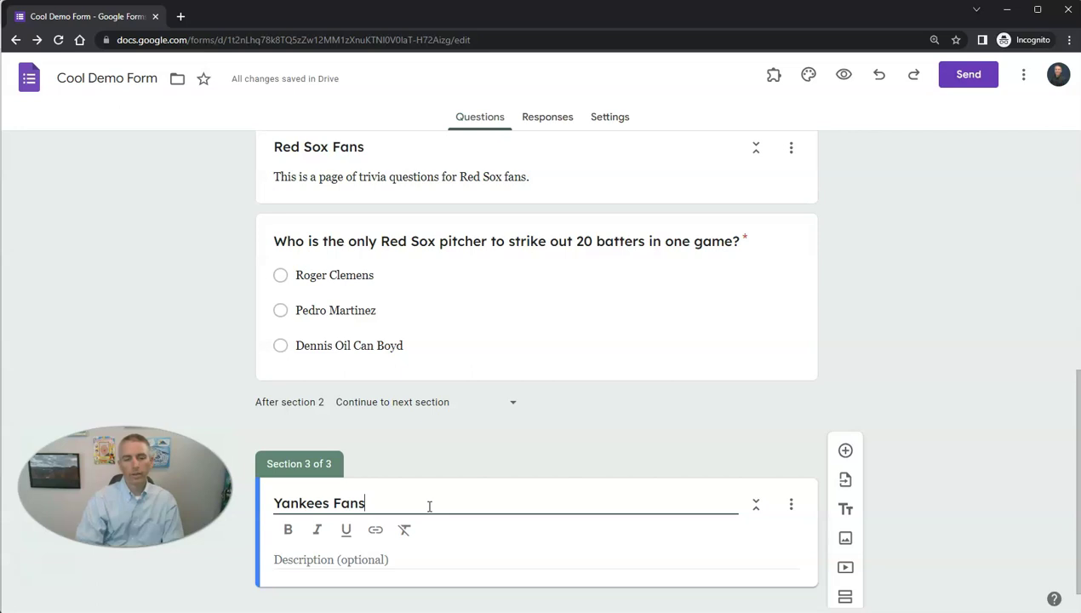
Step: Give the Yankees Fans section the description "This is a page of trivia questions for Yankees fans."
click(425, 560)
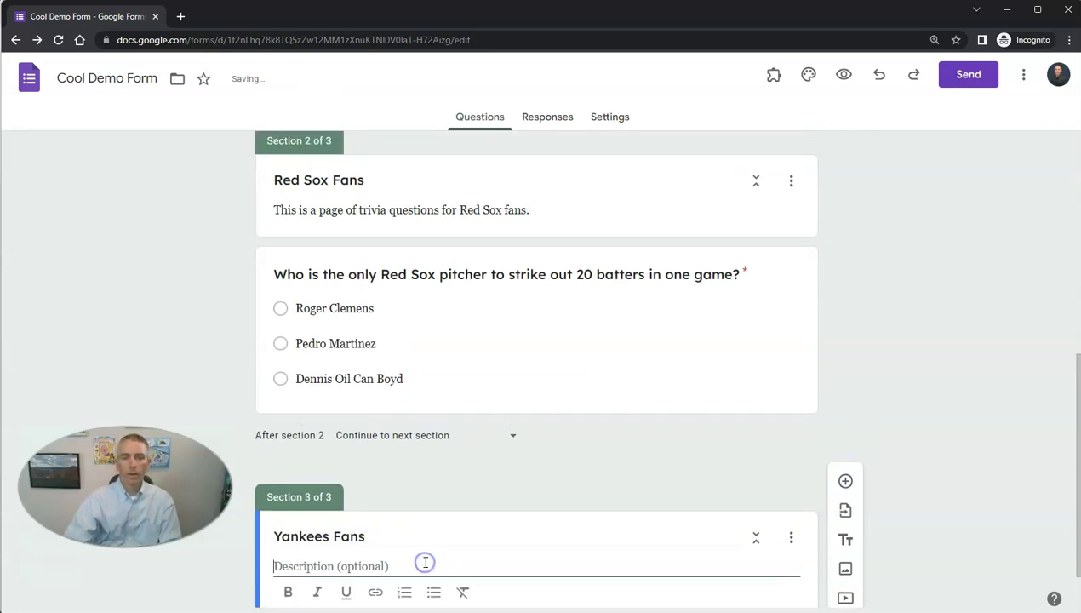
text(This is a page of trivi)
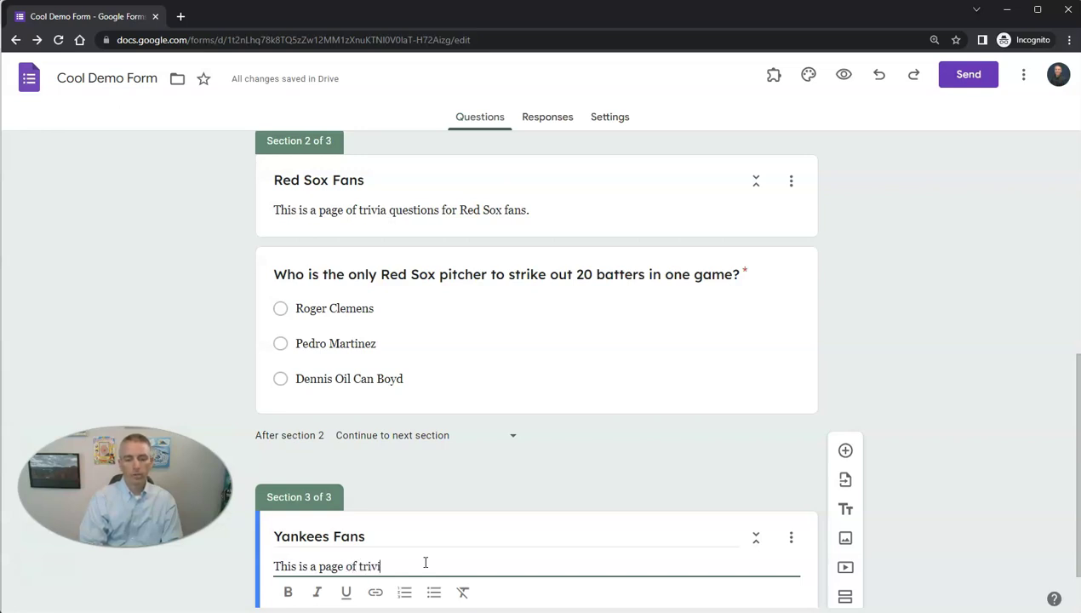
text(a questions for )
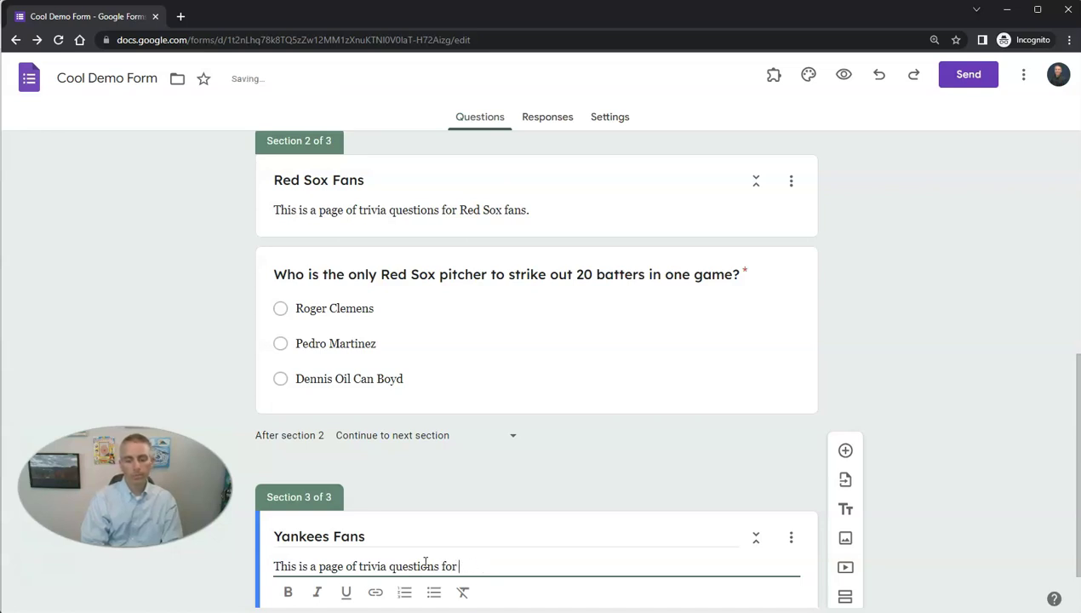
text(Uankees fans.)
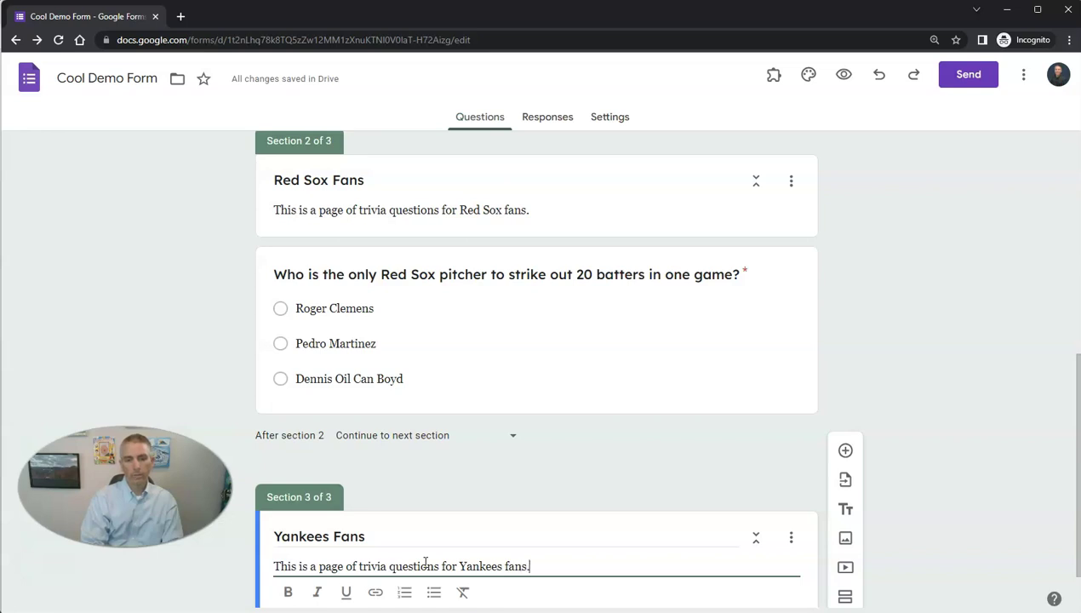
Step: Add a multiple choice question to the Yankees Fans section reading "Who was the shortstop before Derek Jeter?"
scroll(426, 562, down, 2)
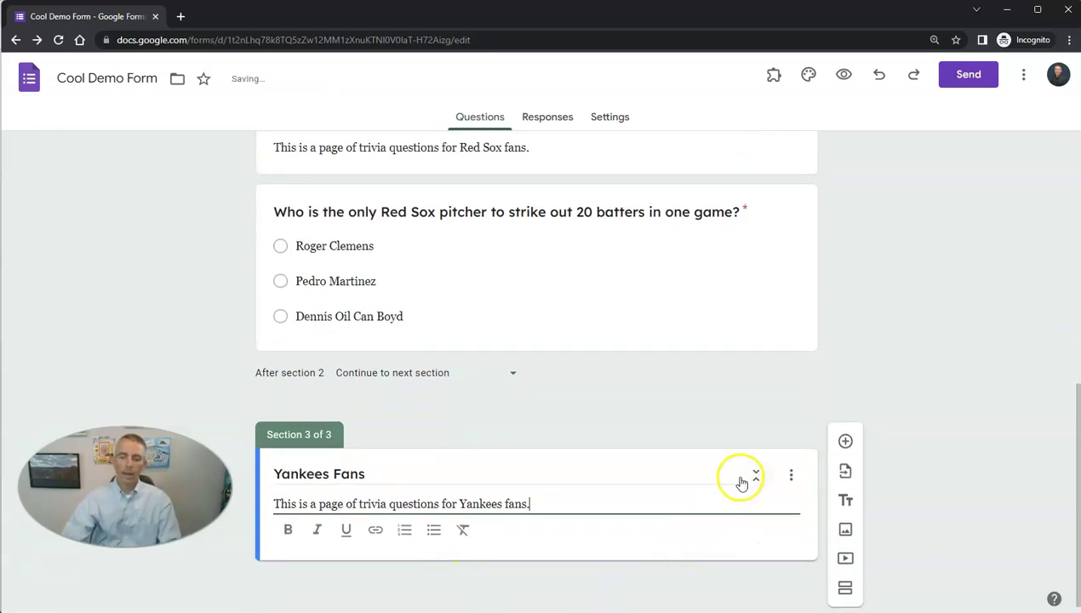
click(846, 444)
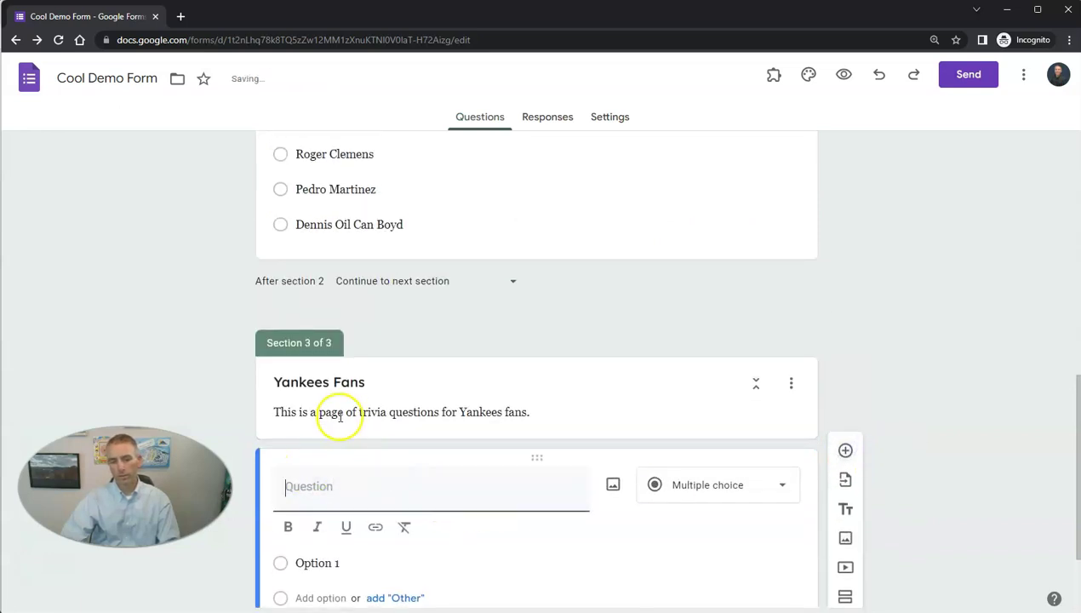
text(Who)
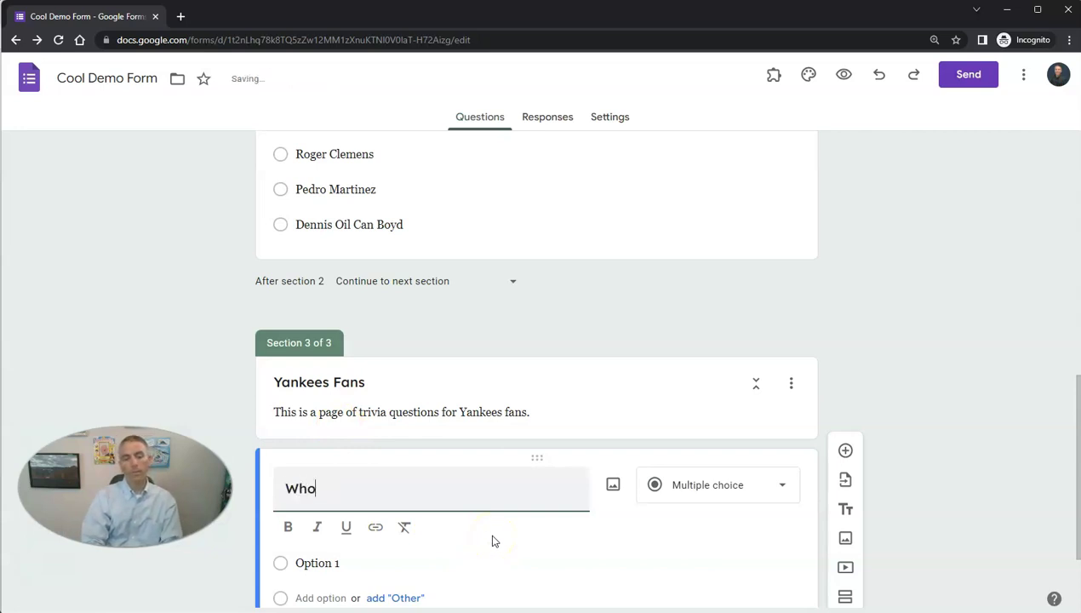
text( was)
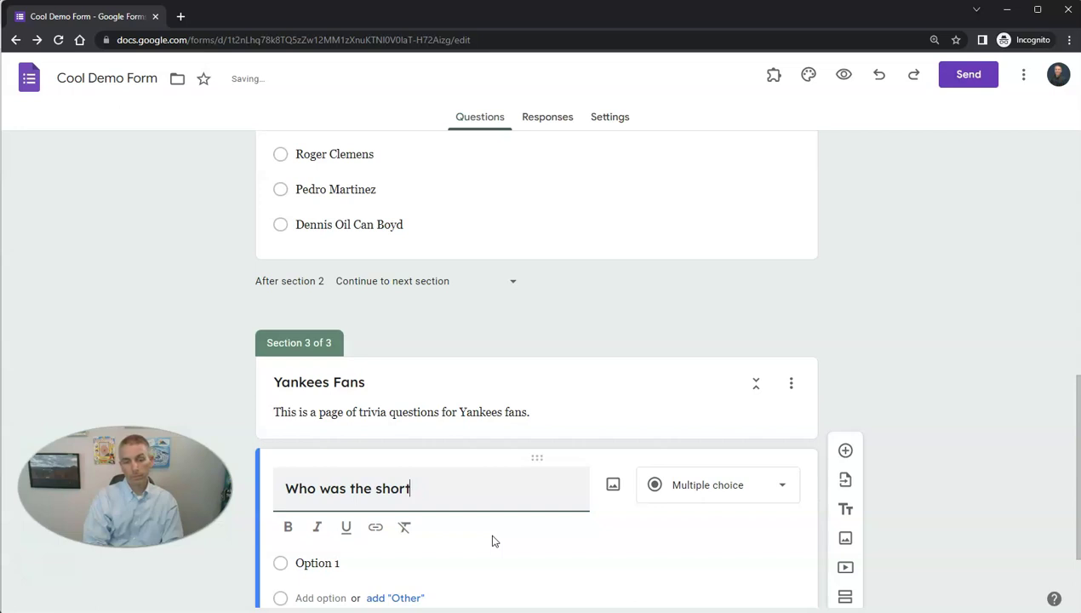
text(the shortstop before )
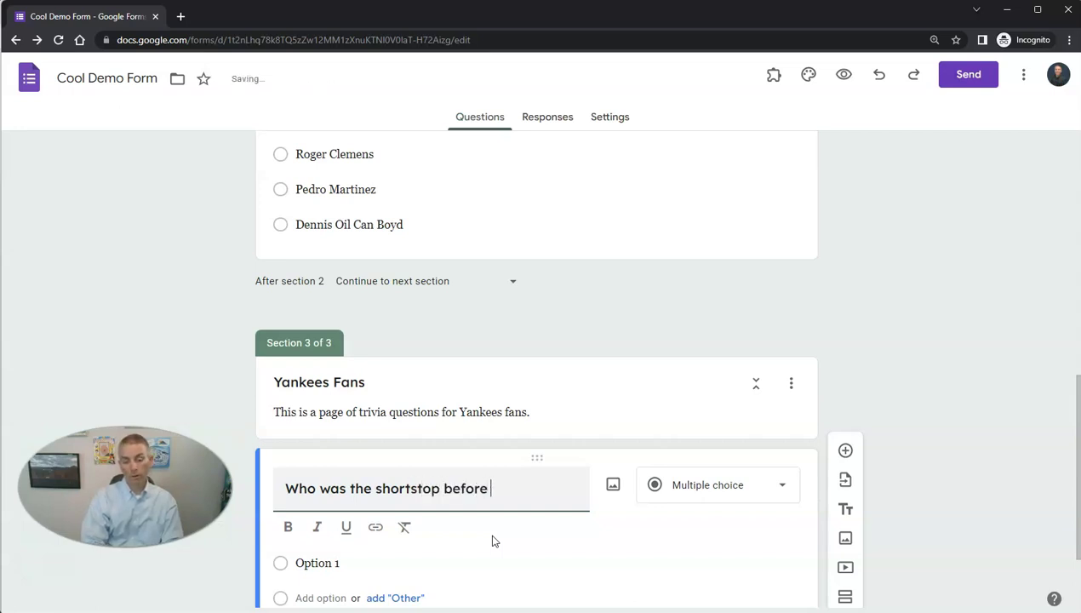
text(Derek Jeter?)
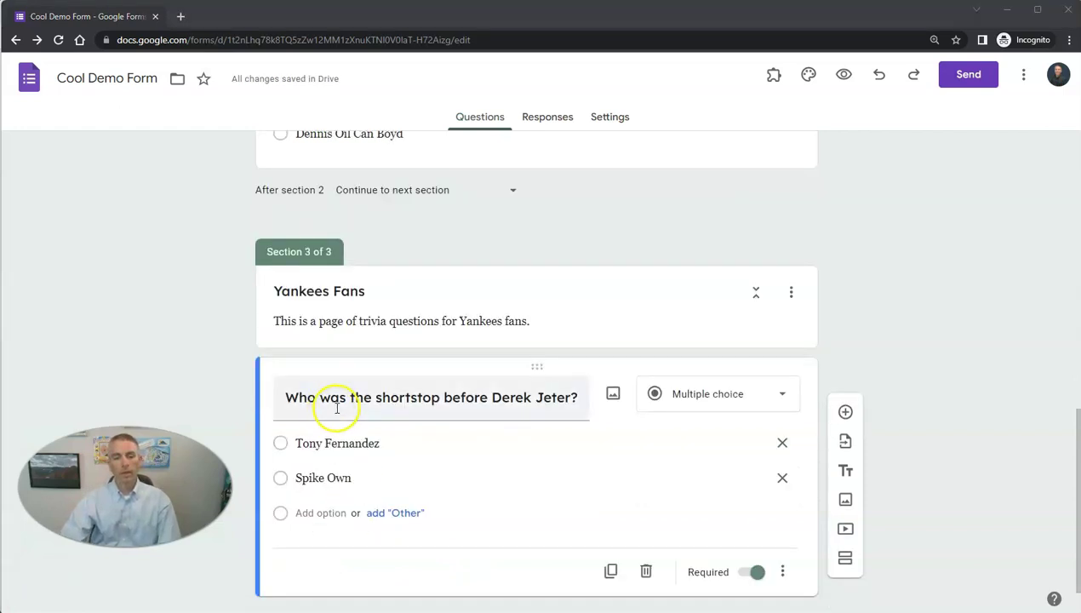
Step: Reword the Yankees question to "Who was the shortstop immediately before Derek Jeter became the full-time starter?"
triple_click(442, 398)
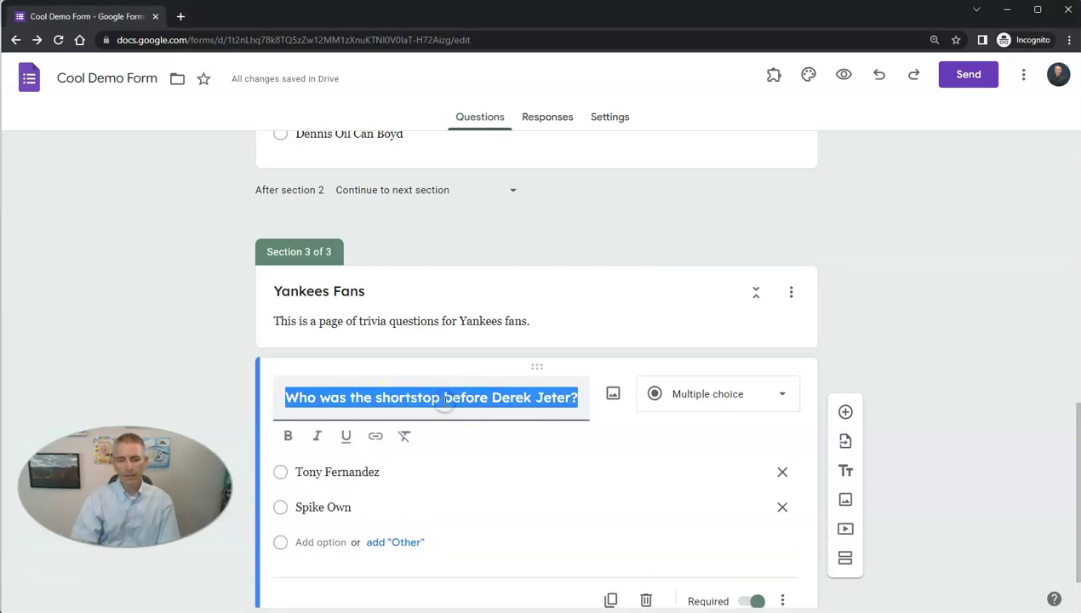
click(443, 397)
text(immedi)
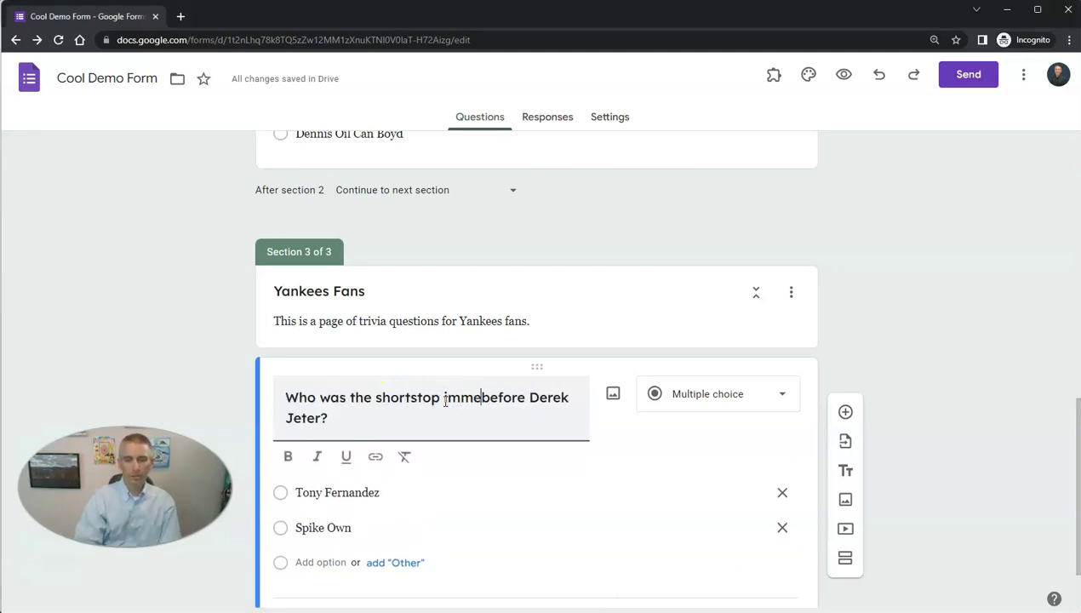
text(ately)
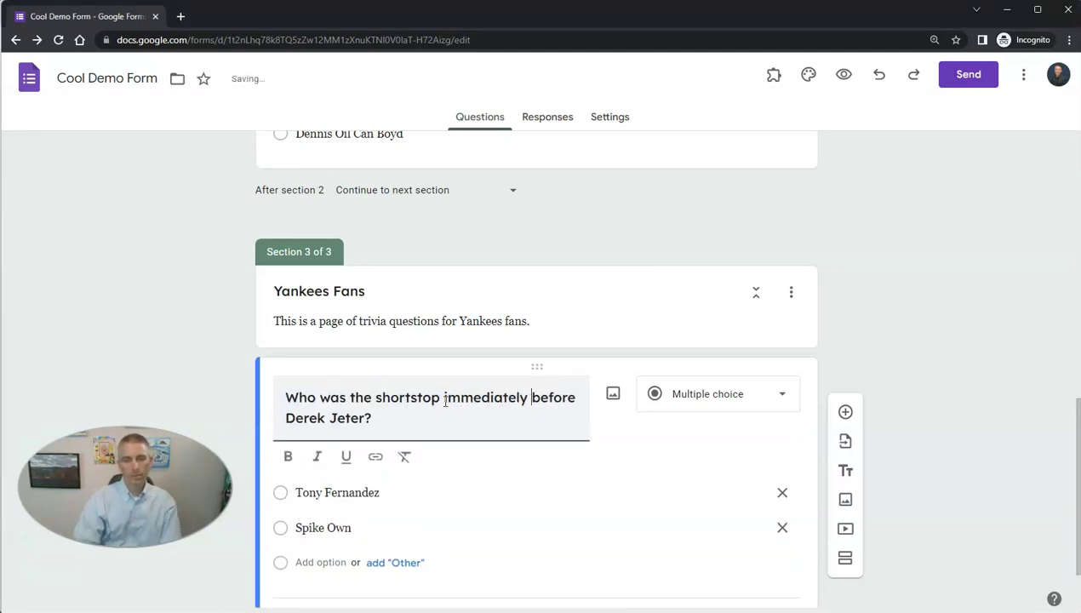
click(369, 420)
text(became the)
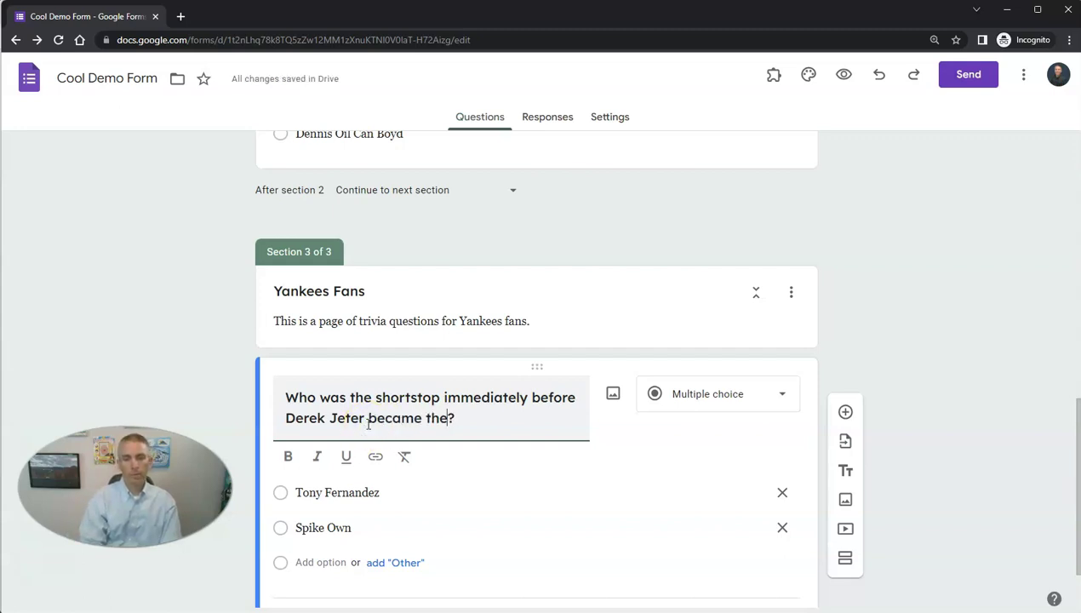
text( full-time)
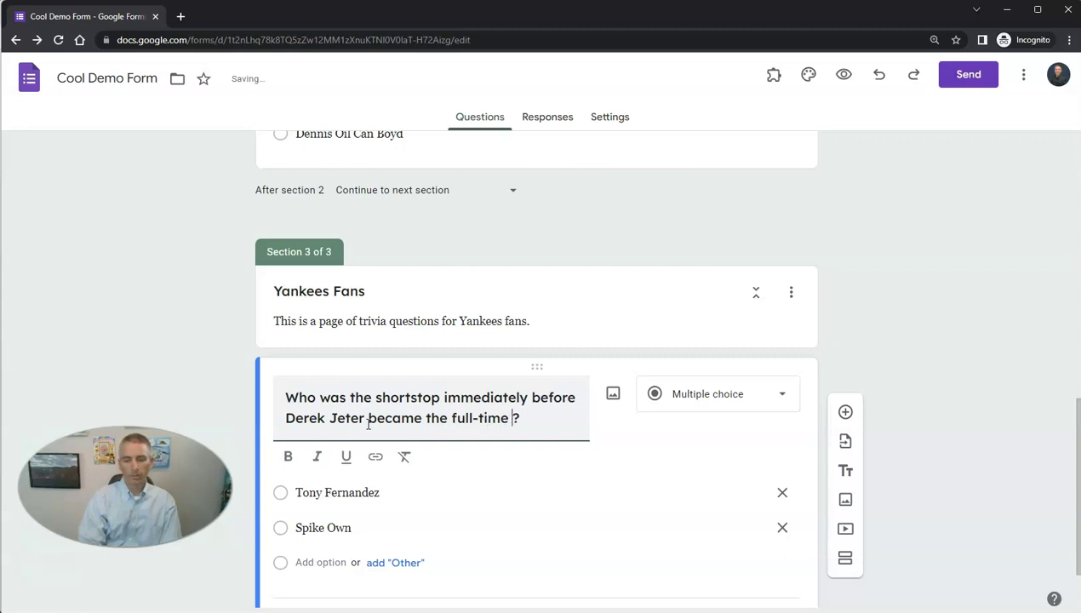
text( starter)
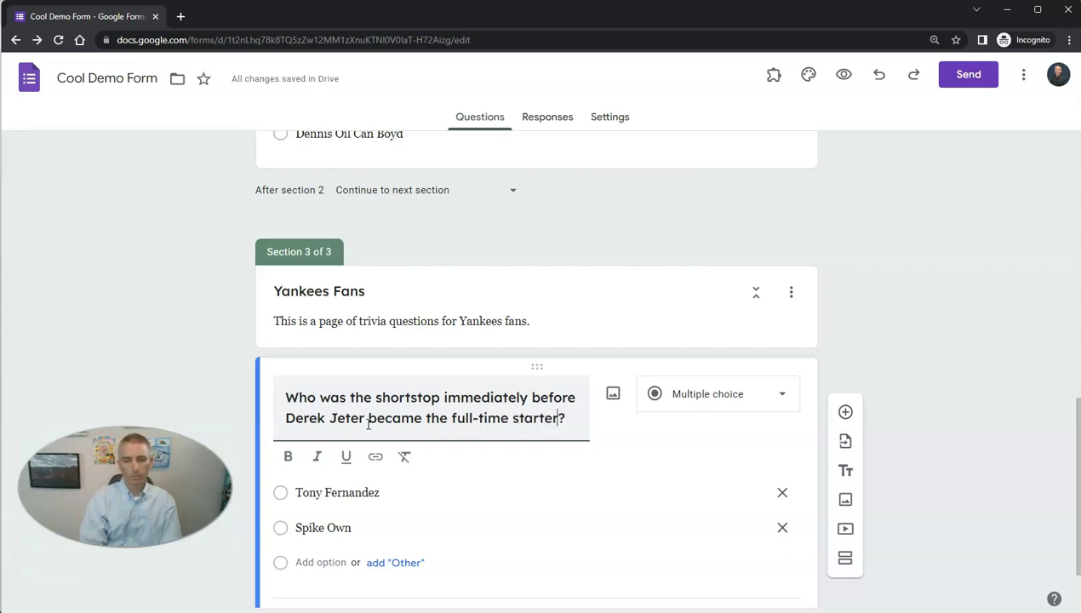
Step: Add "Chuck Jones" as the third option of the Yankees shortstop question and correct the second option to "Spike Owen"
click(328, 564)
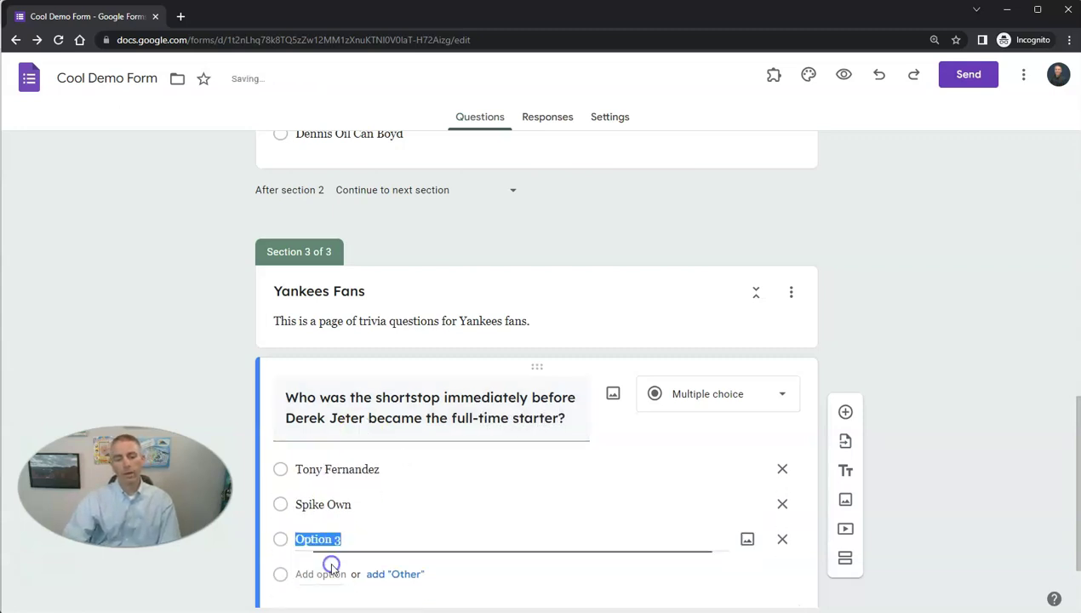
text(Ch)
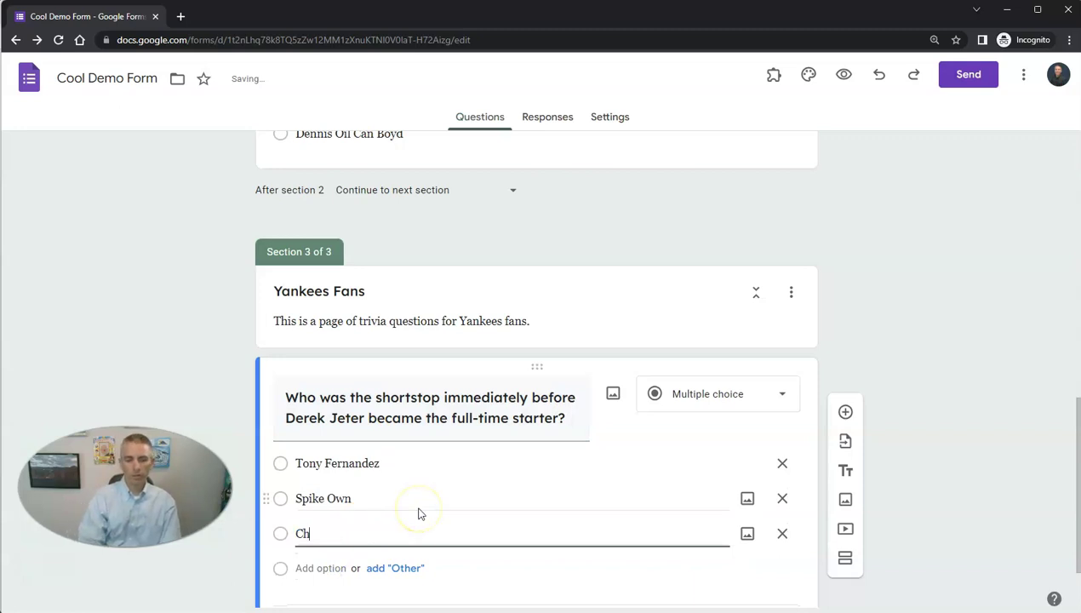
text(uck Jones)
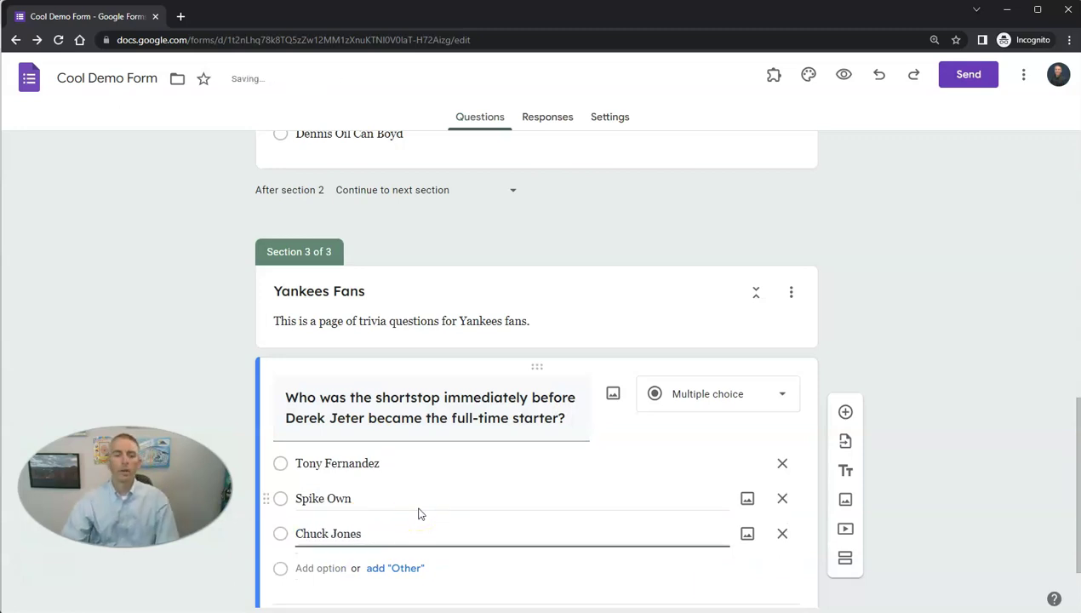
click(375, 504)
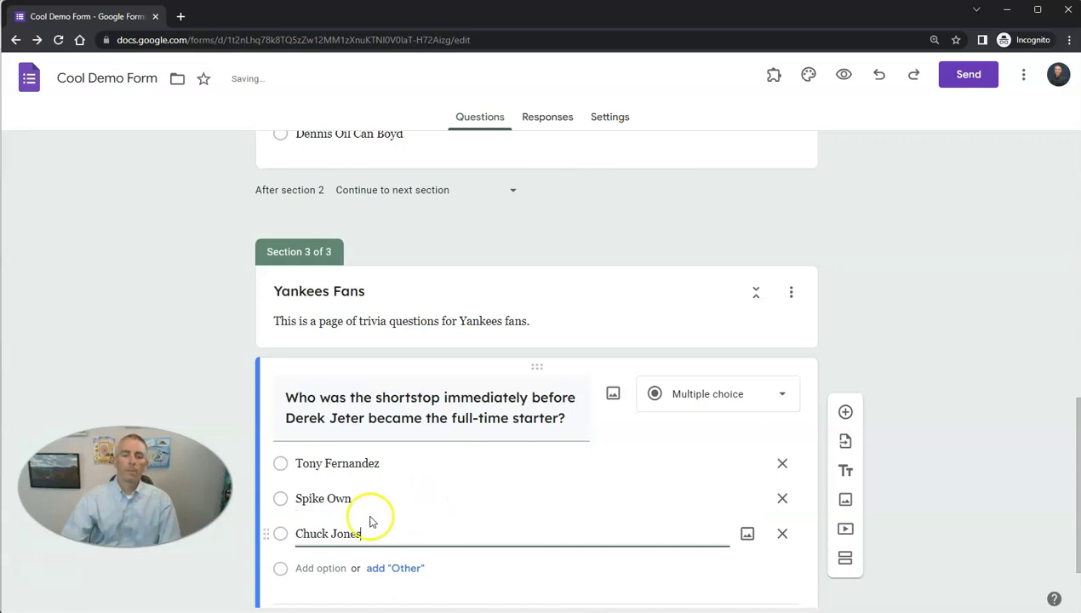
triple_click(351, 503)
text(Spike Ow)
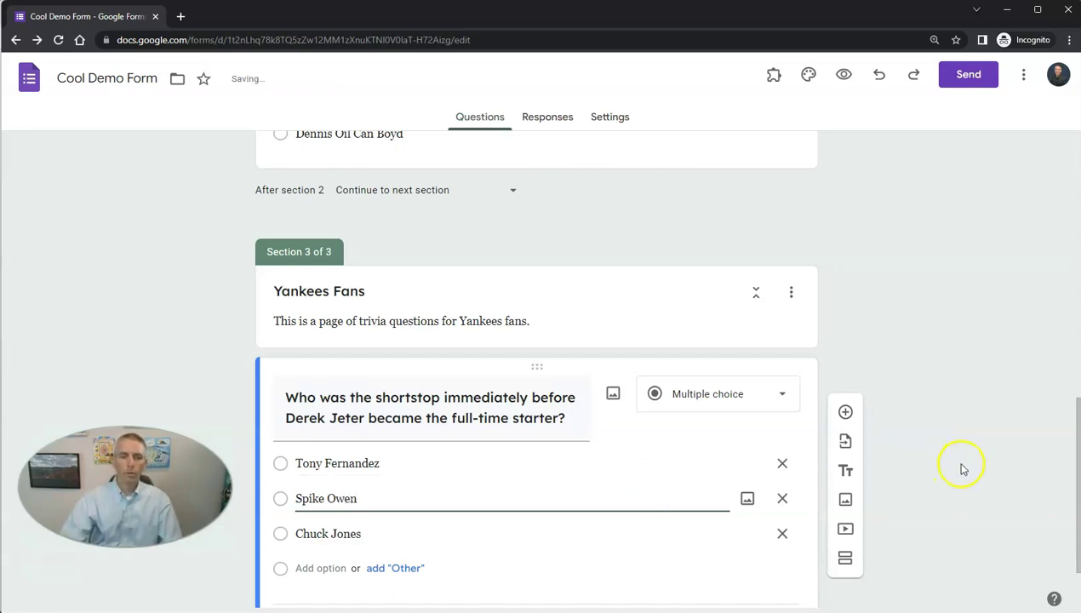
Step: Add a multiple choice question below the best baseball player question in section 1 reading "Are you a Red Sox fan or a Yankees fan?"
scroll(962, 468, up, 5)
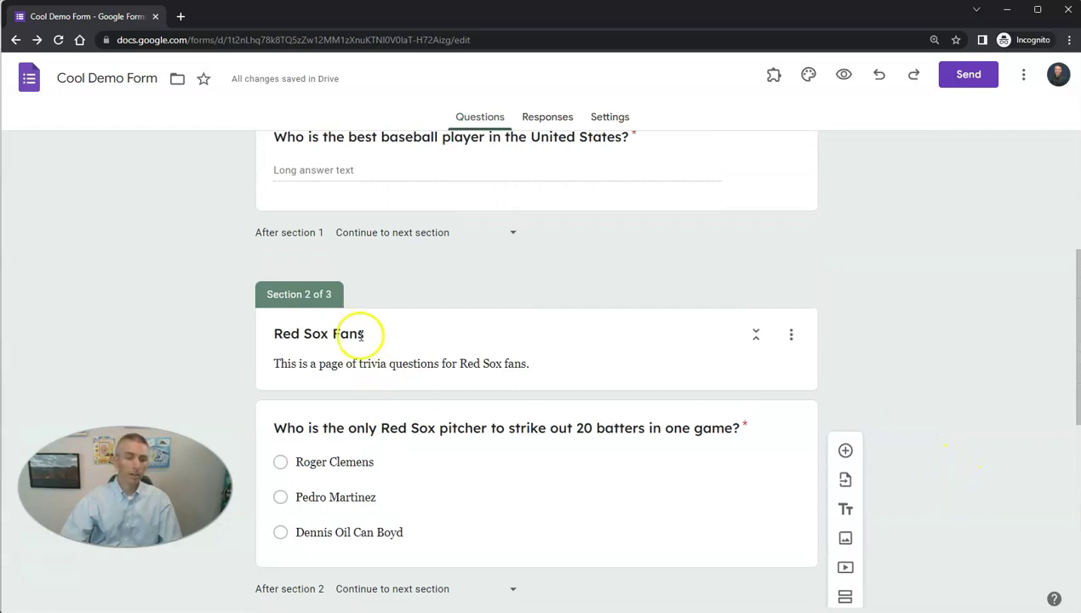
scroll(374, 400, down, 2)
scroll(405, 451, up, 5)
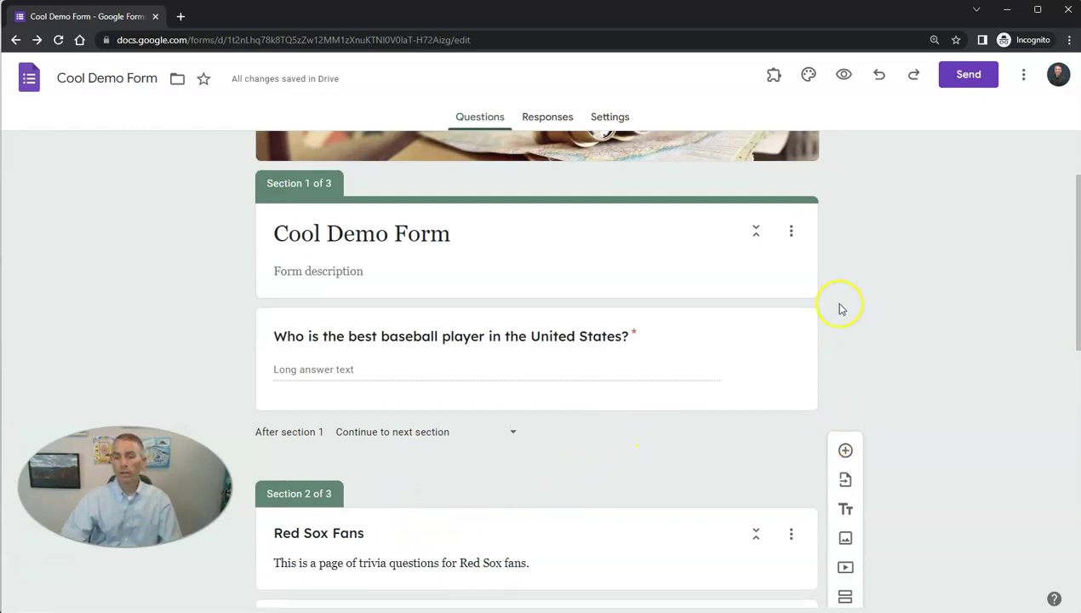
scroll(767, 345, up, 1)
click(795, 410)
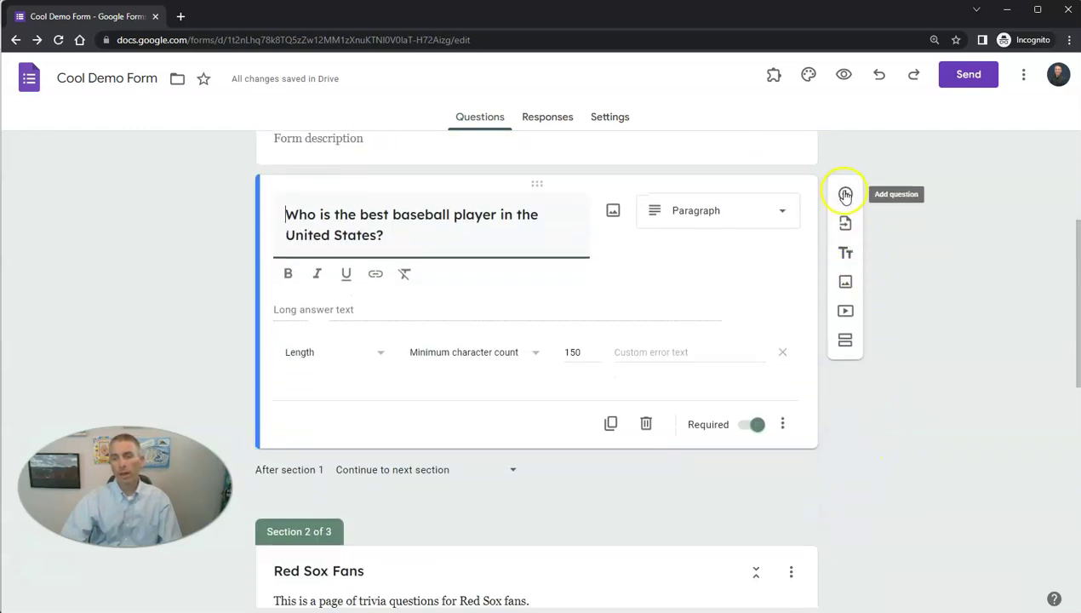
click(846, 194)
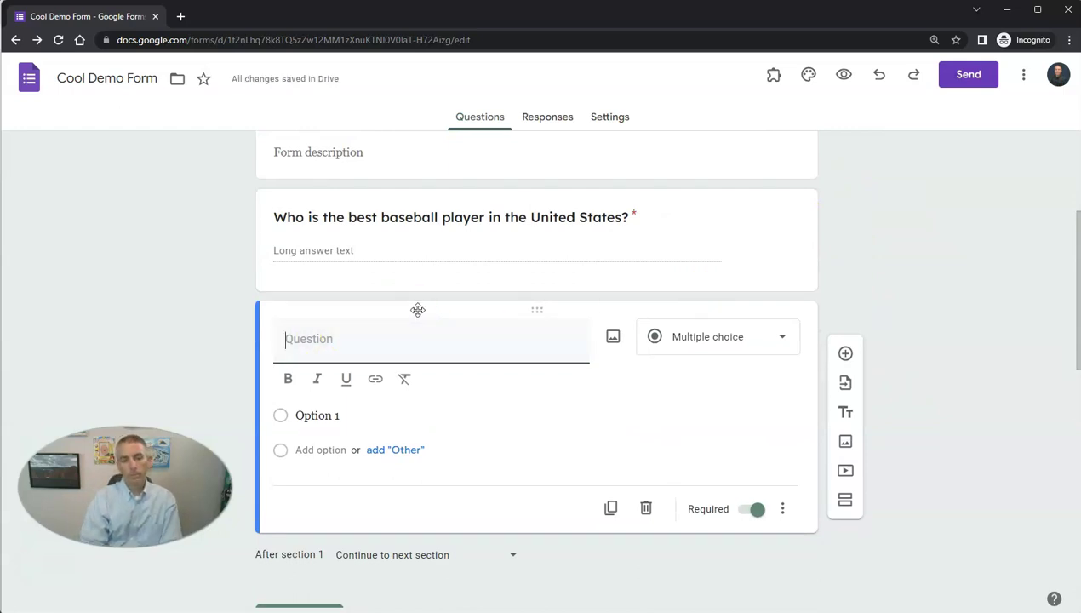
text(Are)
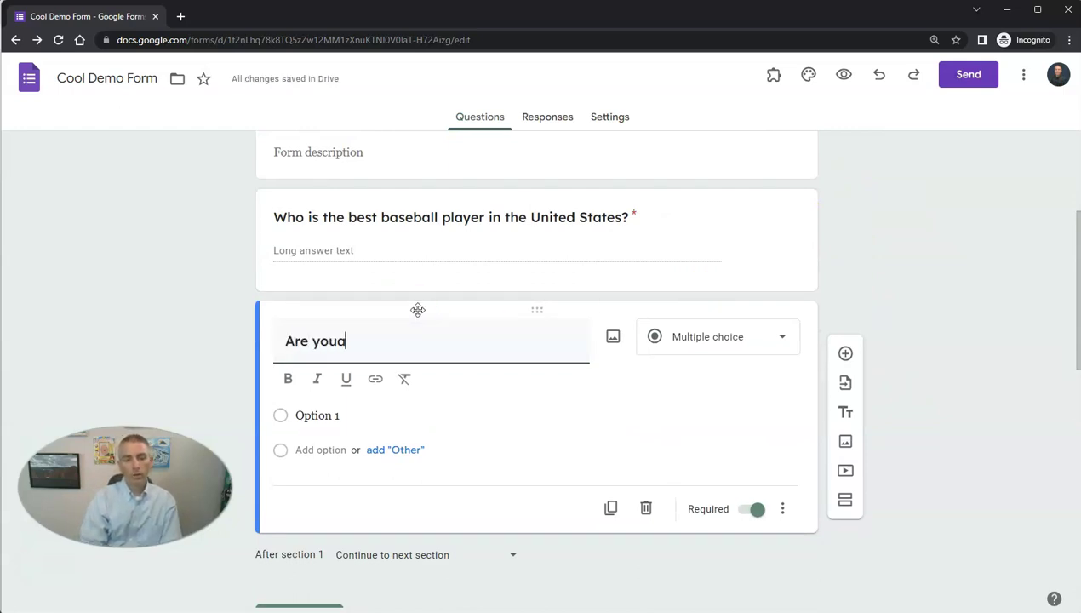
text( you)
key(BackSpace)
text(u a Red S)
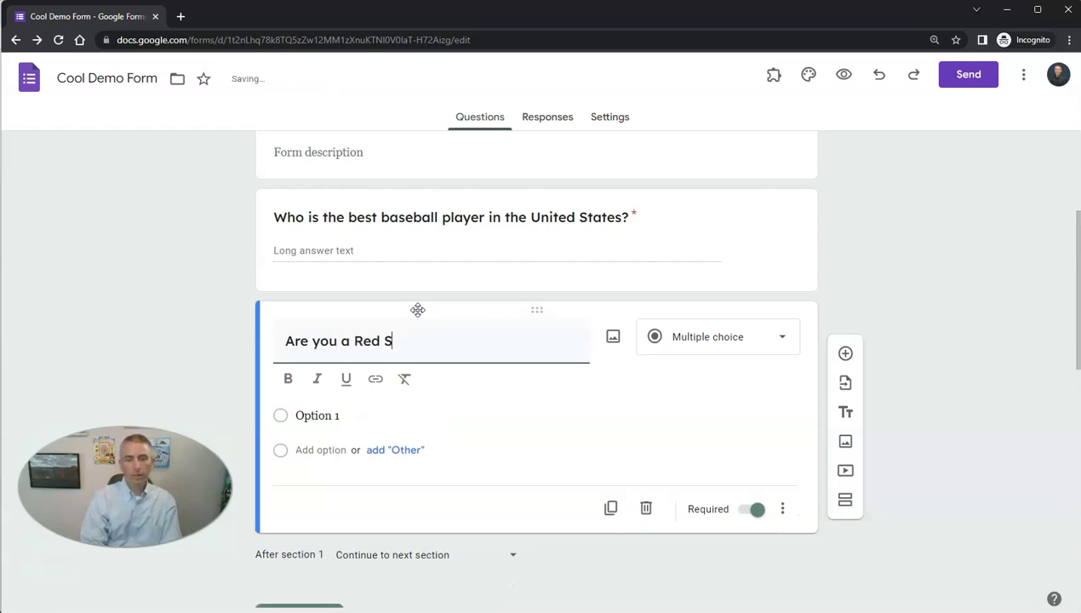
text(ox fan or)
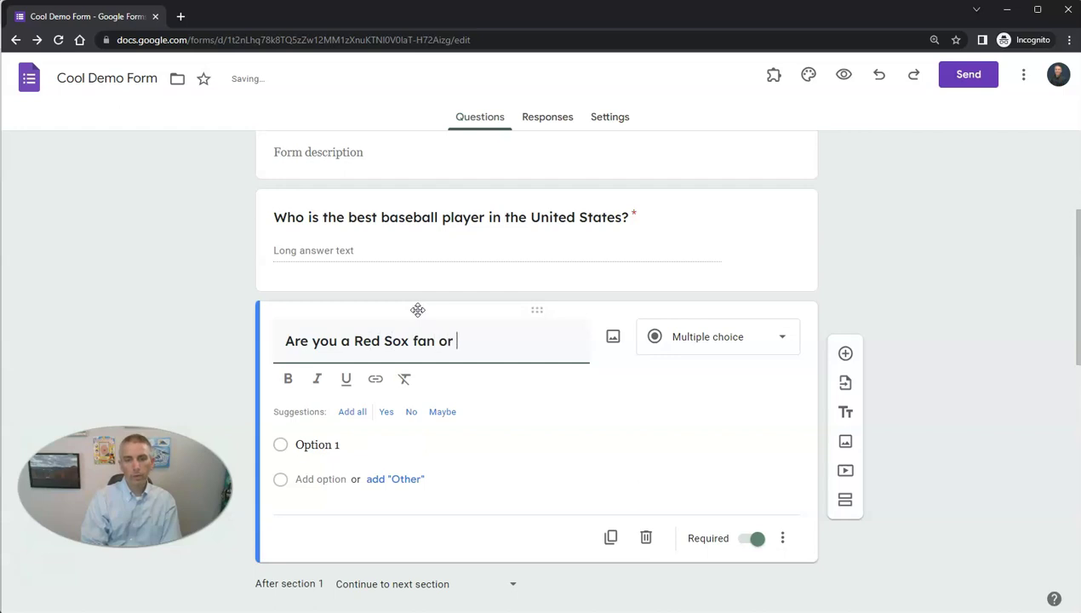
text( a Yankee)
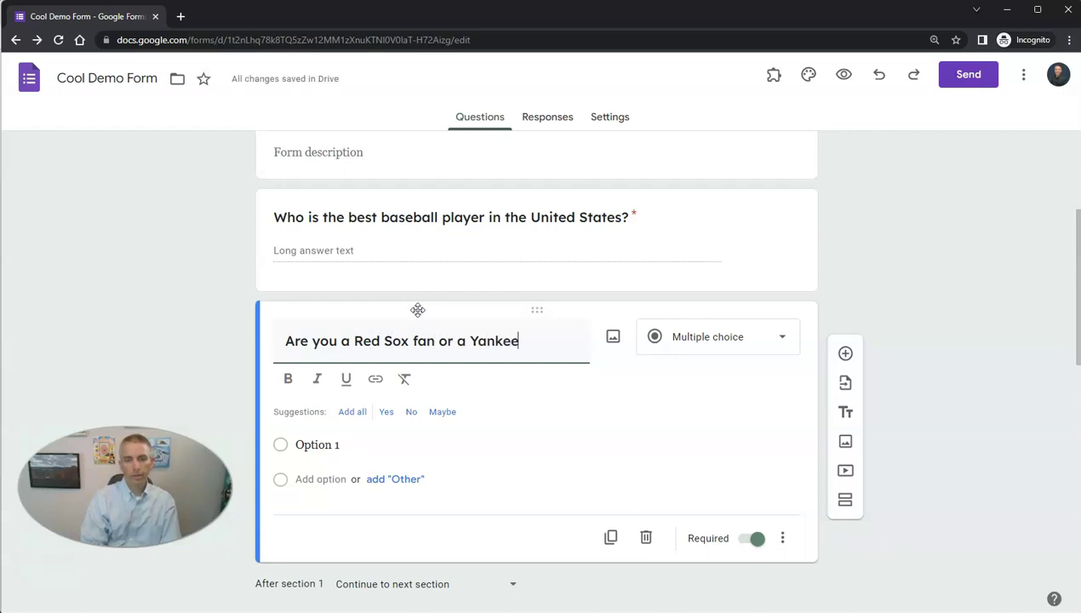
text(s fan)
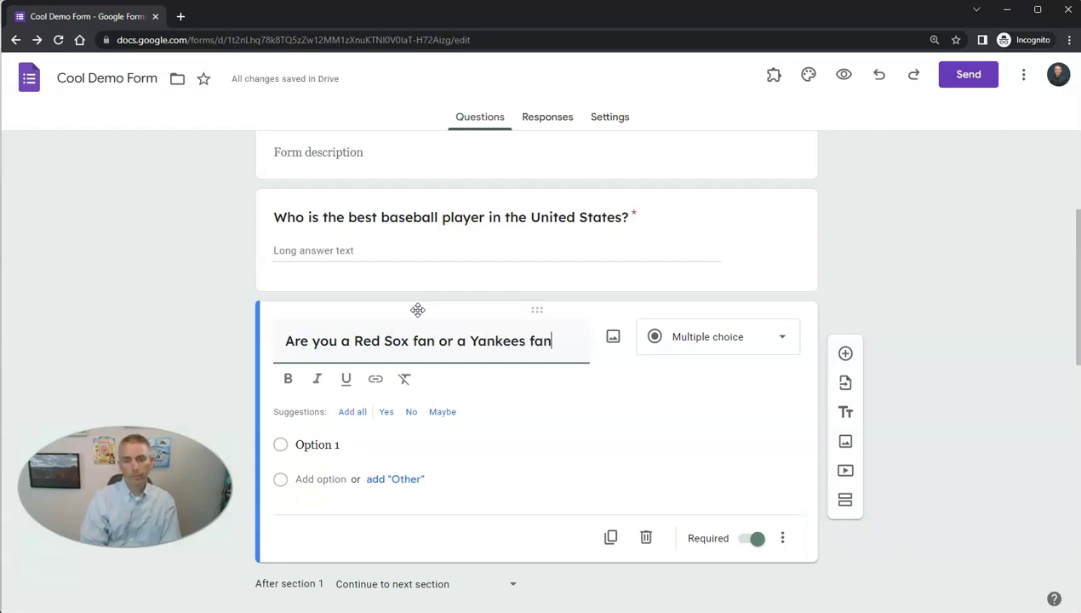
text(?)
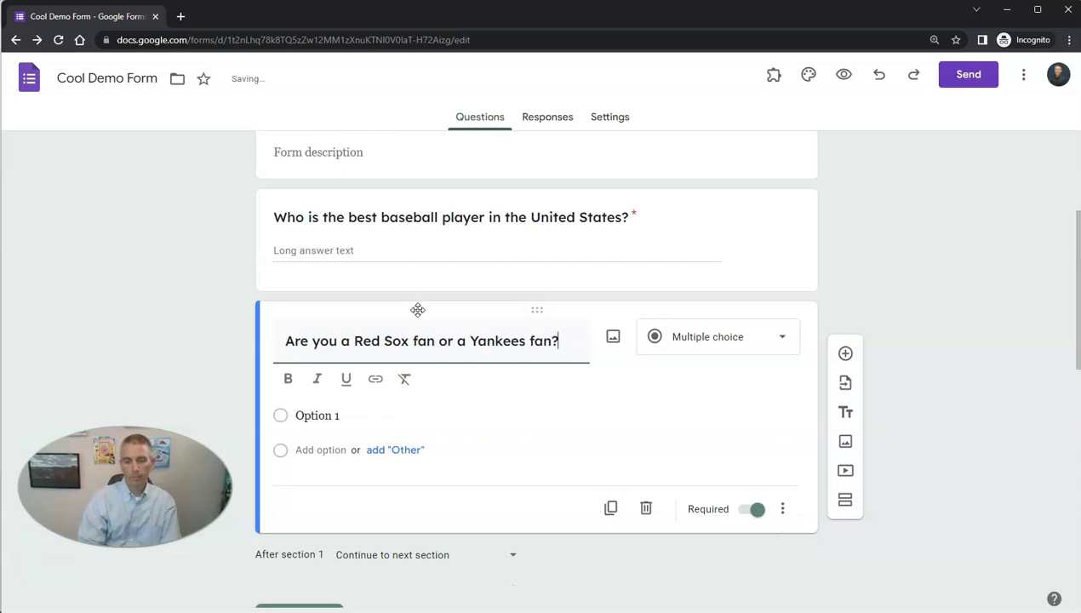
Step: Give the fan question the two answer options "Red Sox" and "Yankees"
click(359, 418)
text(Red Sox)
click(332, 421)
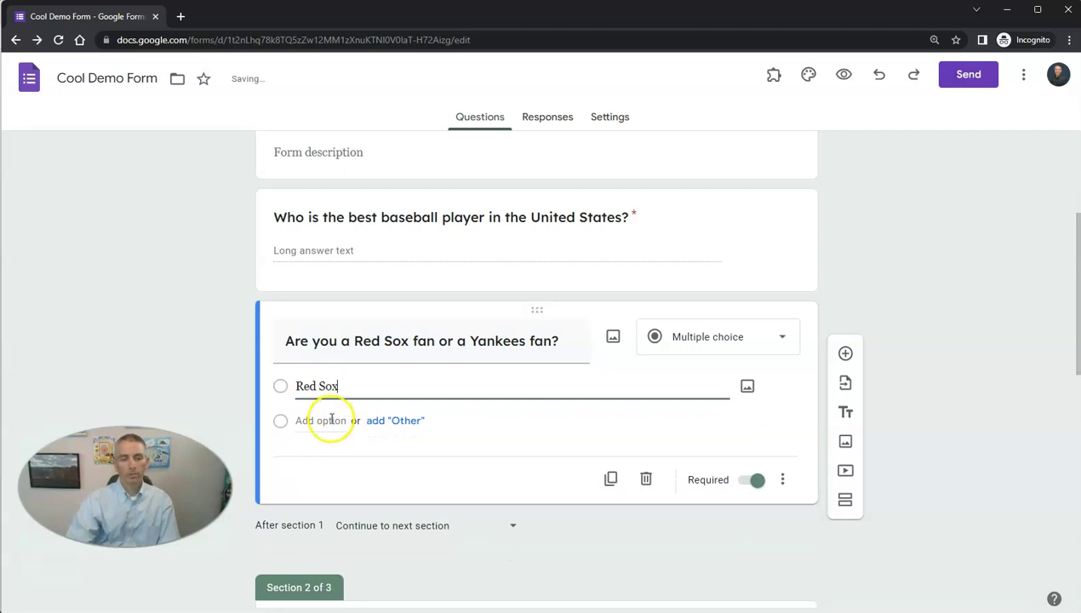
text(Yankees)
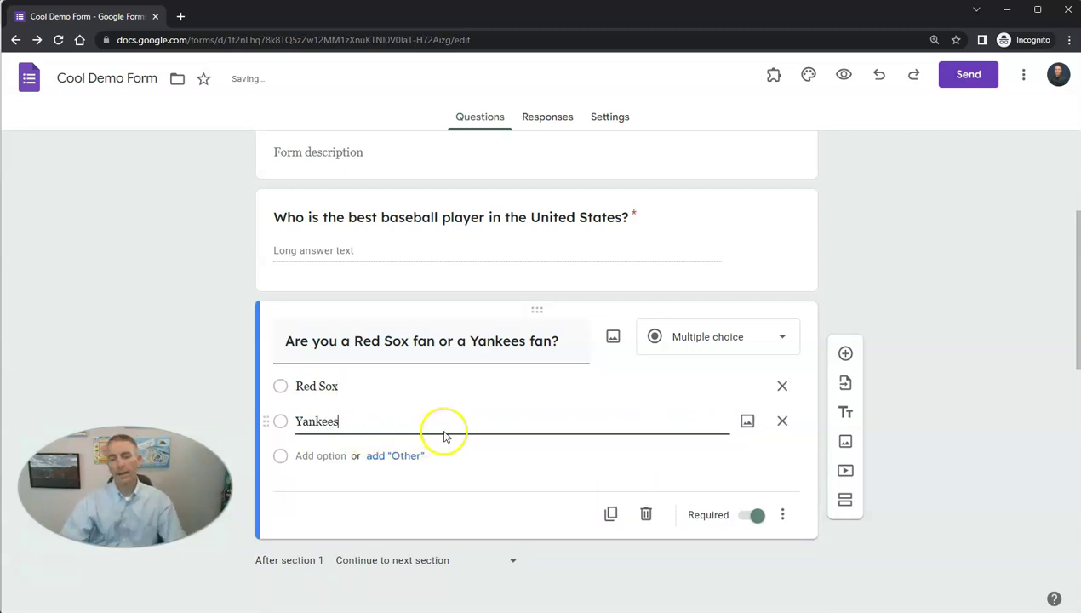
Step: Enable going to a section based on the answer for the Red Sox or Yankees fan question
scroll(467, 552, down, 1)
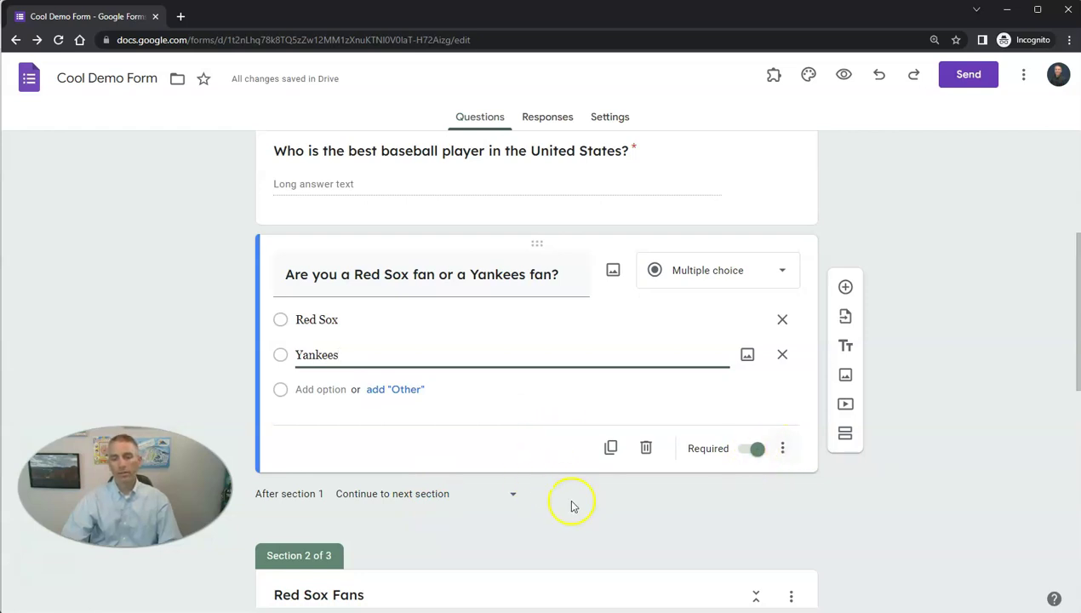
click(783, 449)
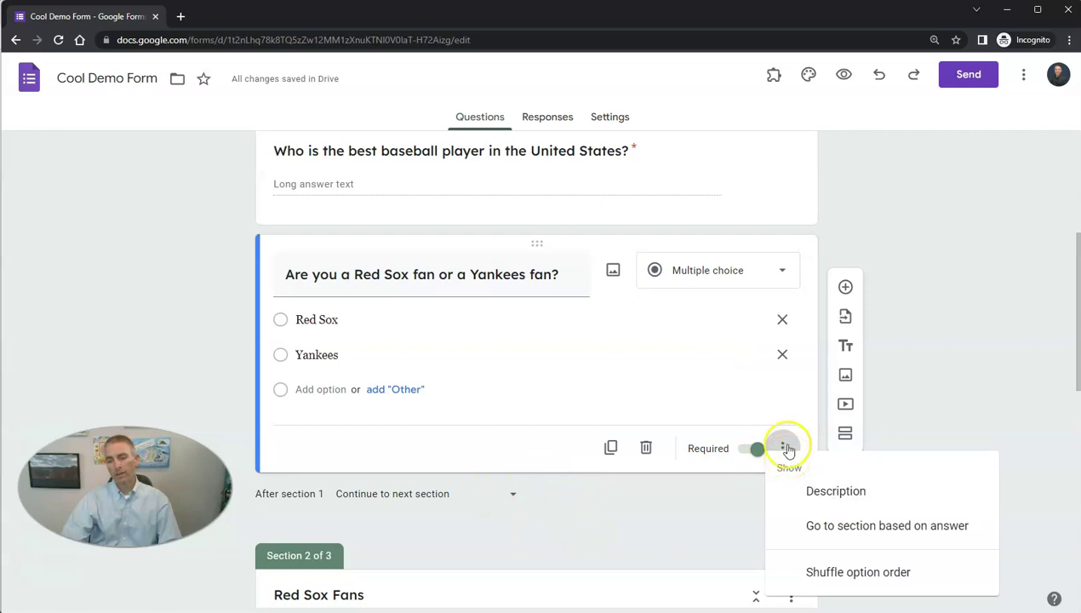
click(799, 434)
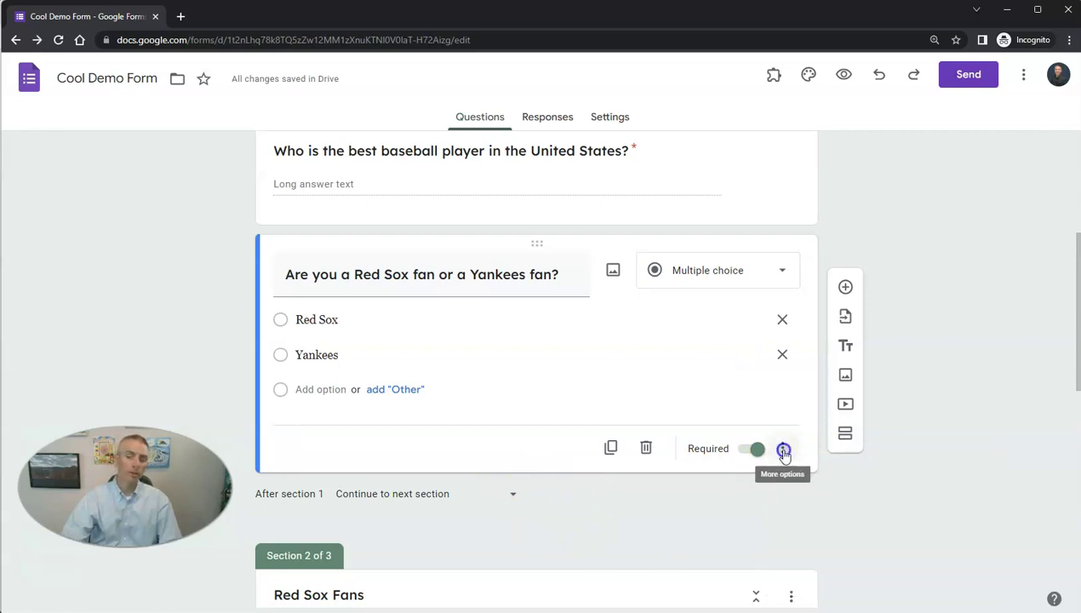
click(783, 450)
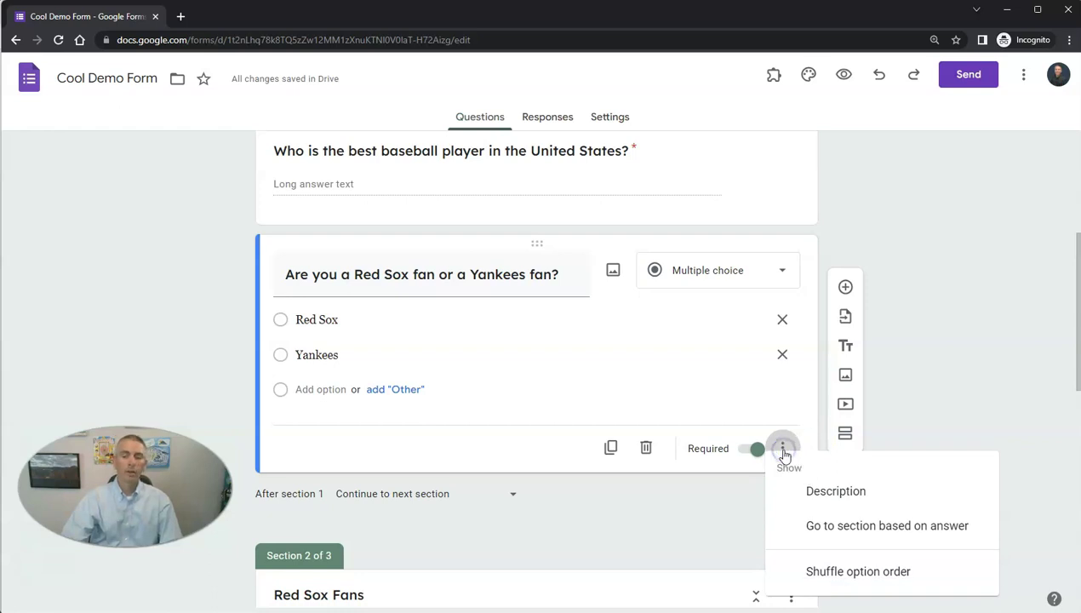
click(837, 528)
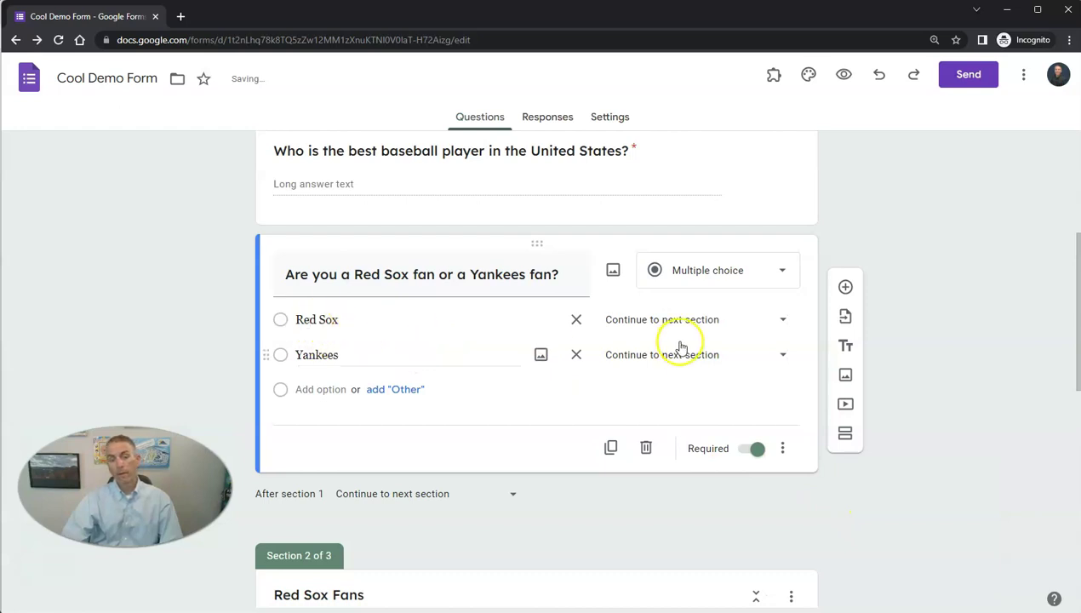
Step: Route the Red Sox answer to section 2 (Red Sox Fans) and the Yankees answer to section 3 (Yankees Fans)
click(656, 321)
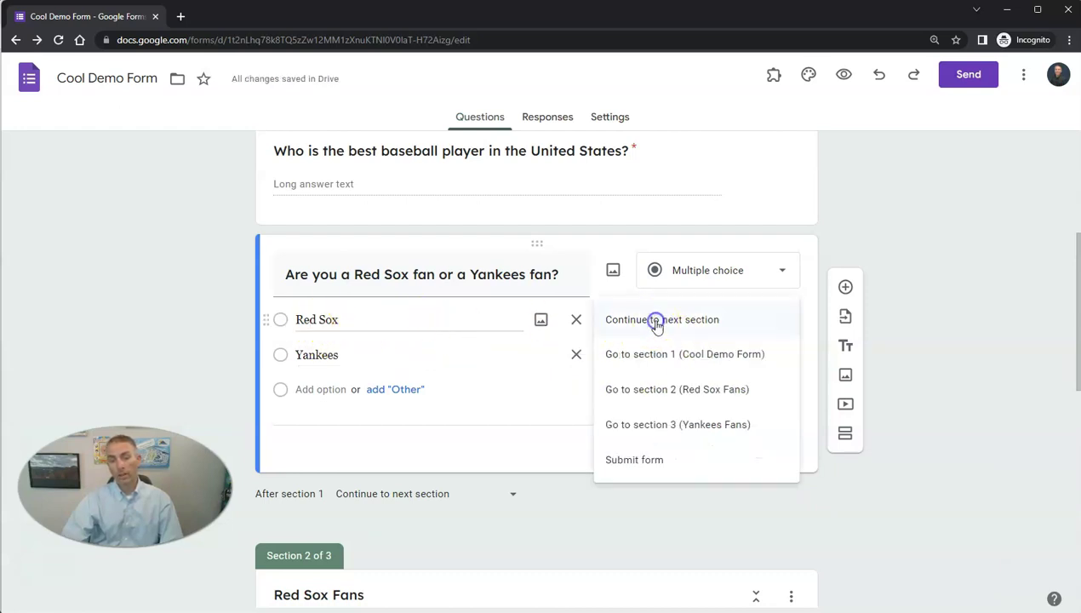
click(676, 392)
click(677, 394)
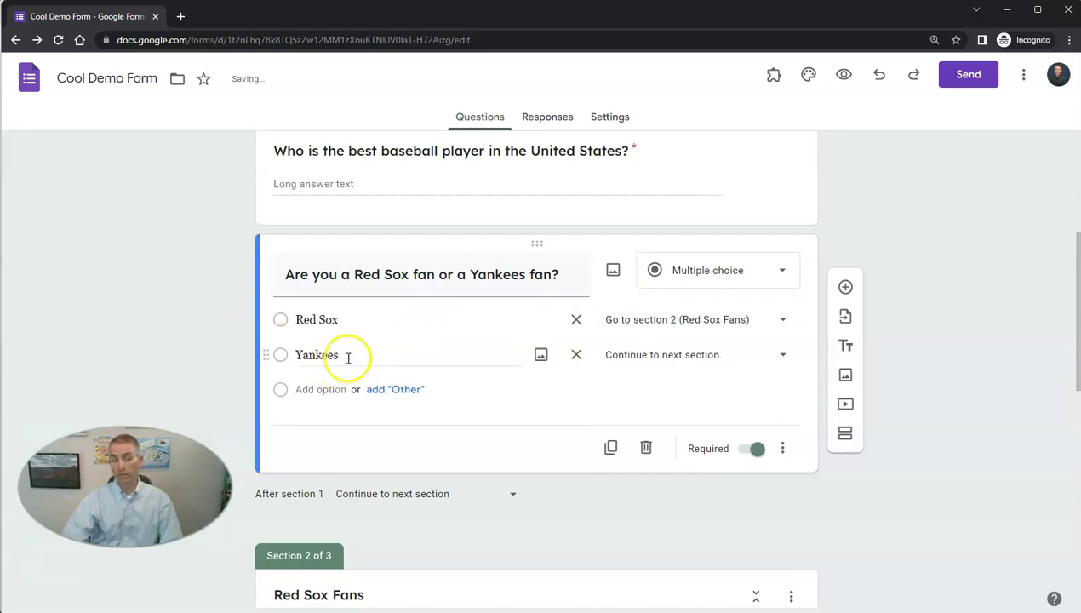
click(639, 356)
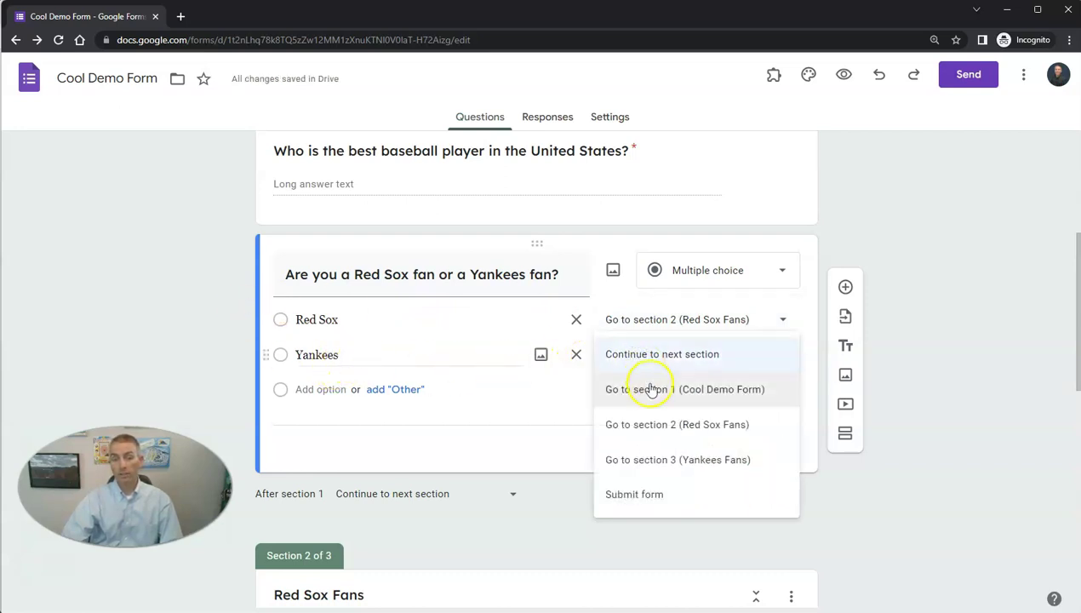
click(676, 459)
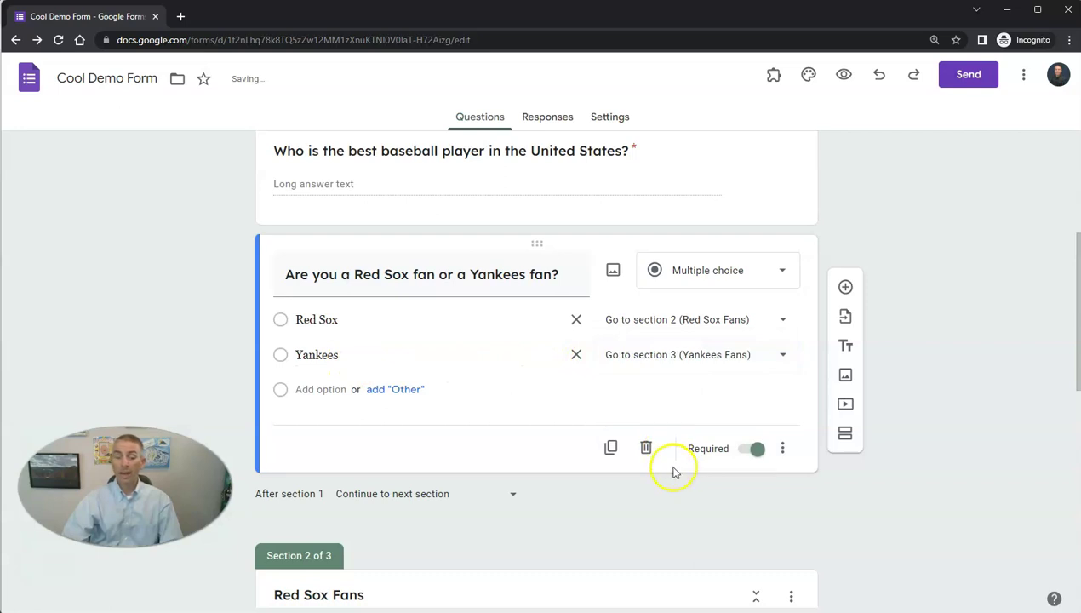
Step: Set the form to be submitted after section 2, the Red Sox Fans section
scroll(673, 469, down, 2)
scroll(674, 468, down, 1)
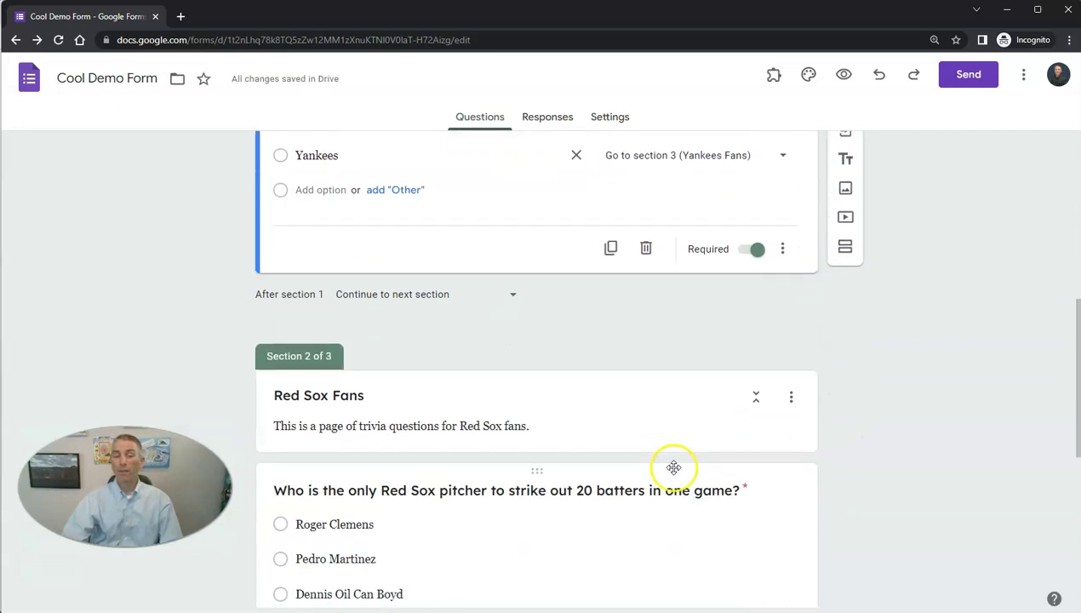
scroll(674, 467, down, 2)
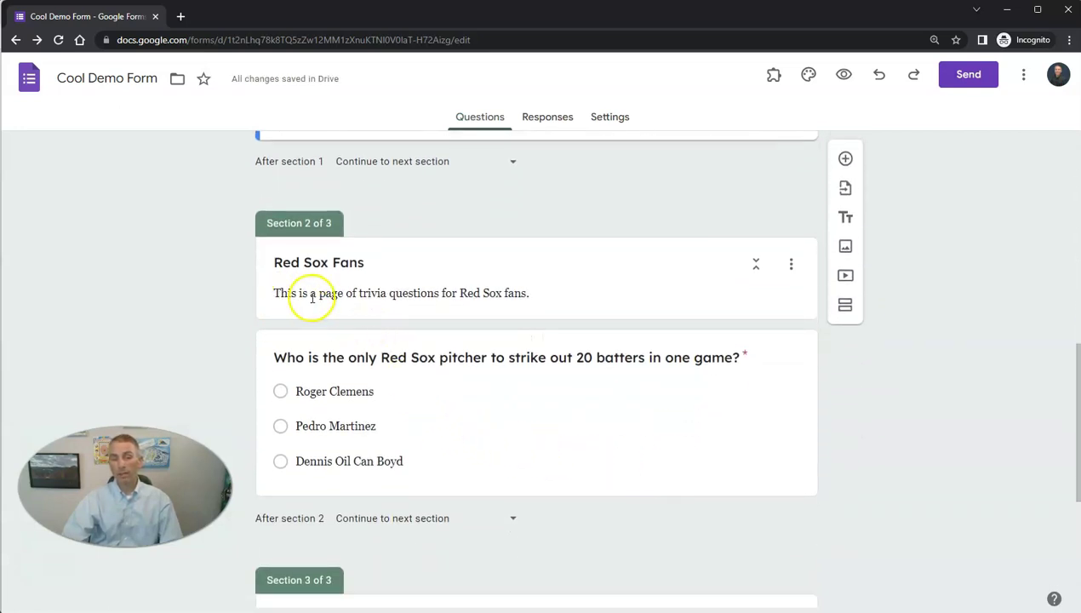
click(442, 518)
click(374, 578)
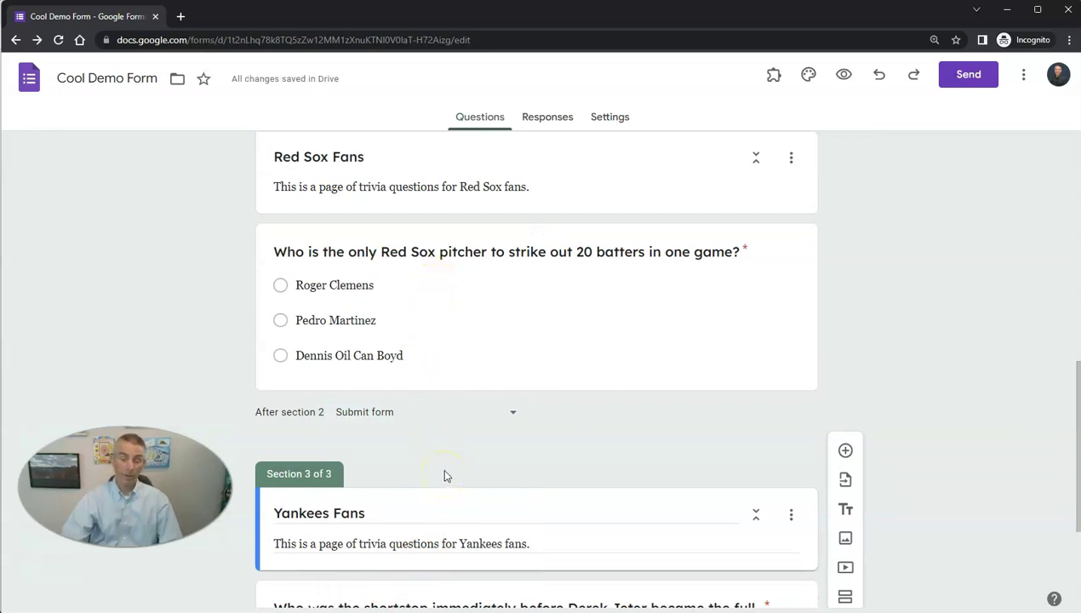
Step: Preview the form as a respondent and view its first page of questions
scroll(444, 475, up, 2)
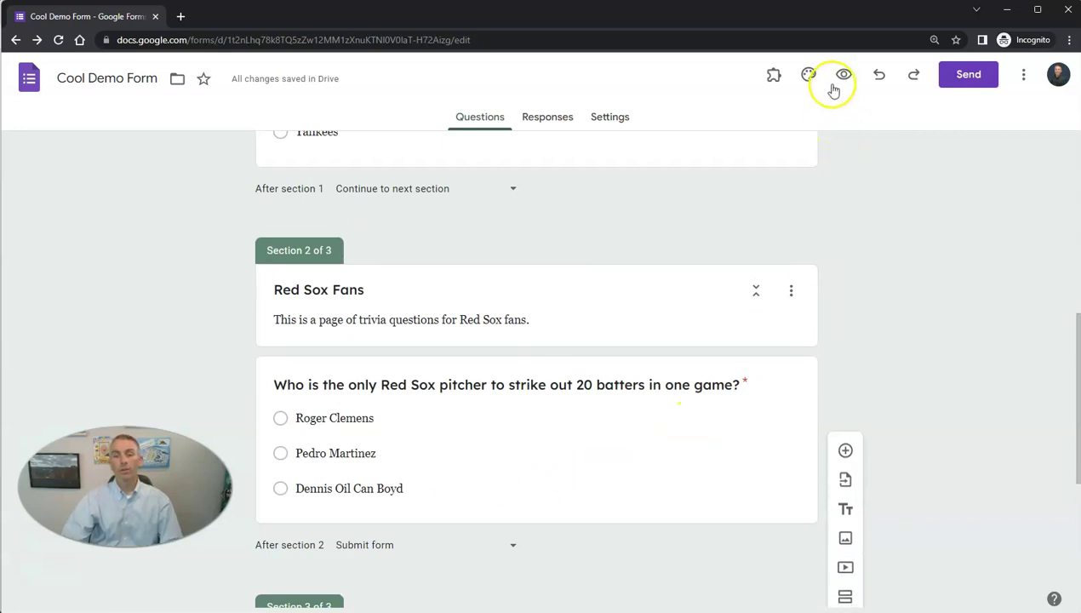
click(844, 81)
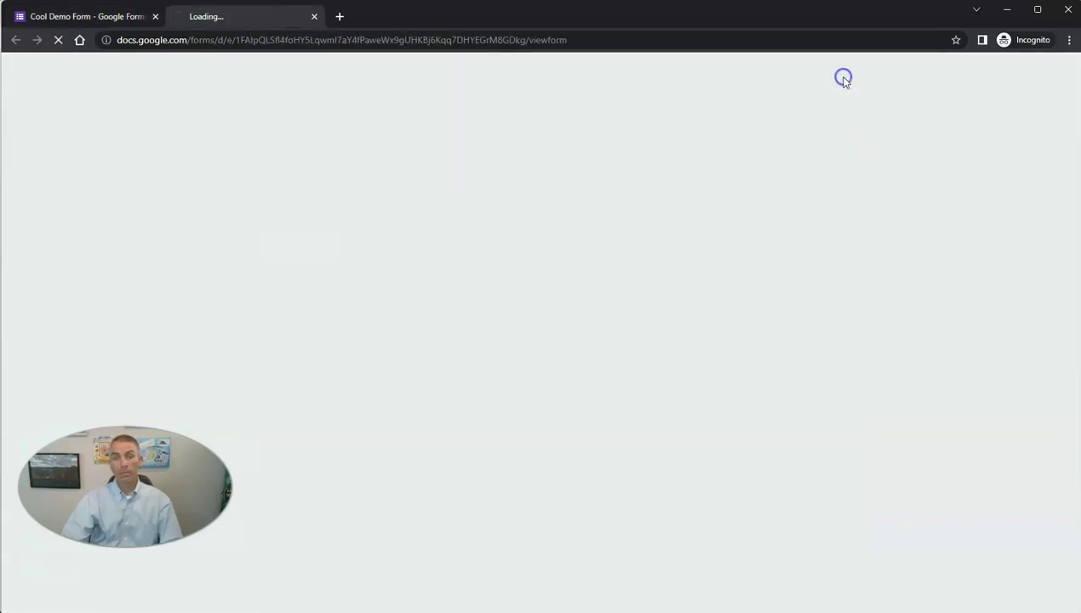
scroll(404, 246, down, 1)
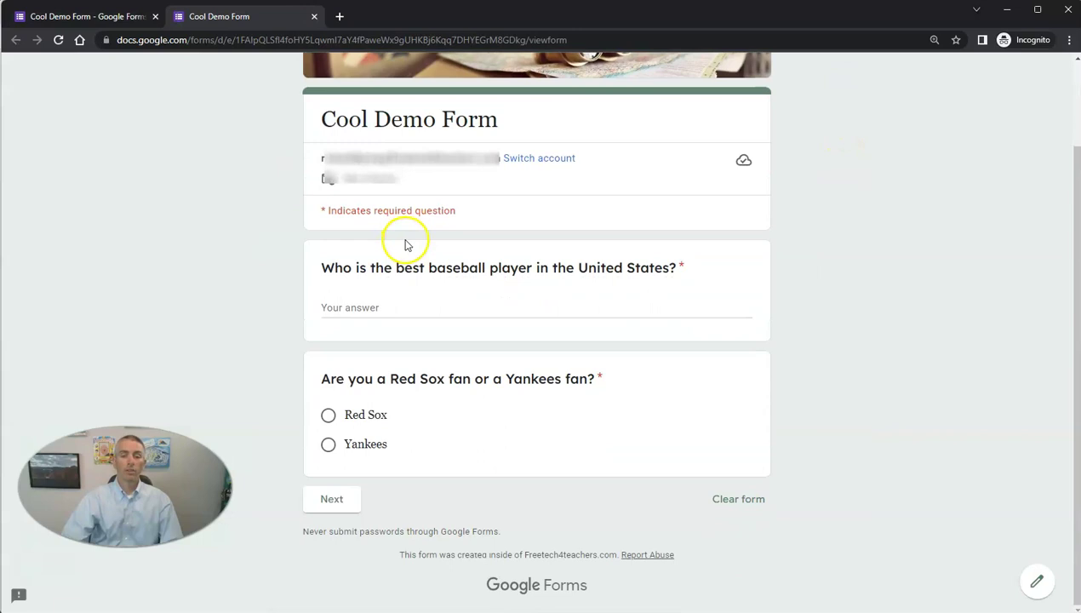
Step: Answer the best baseball player question with "Mike Trout is probably the best player in the United States today."
click(466, 306)
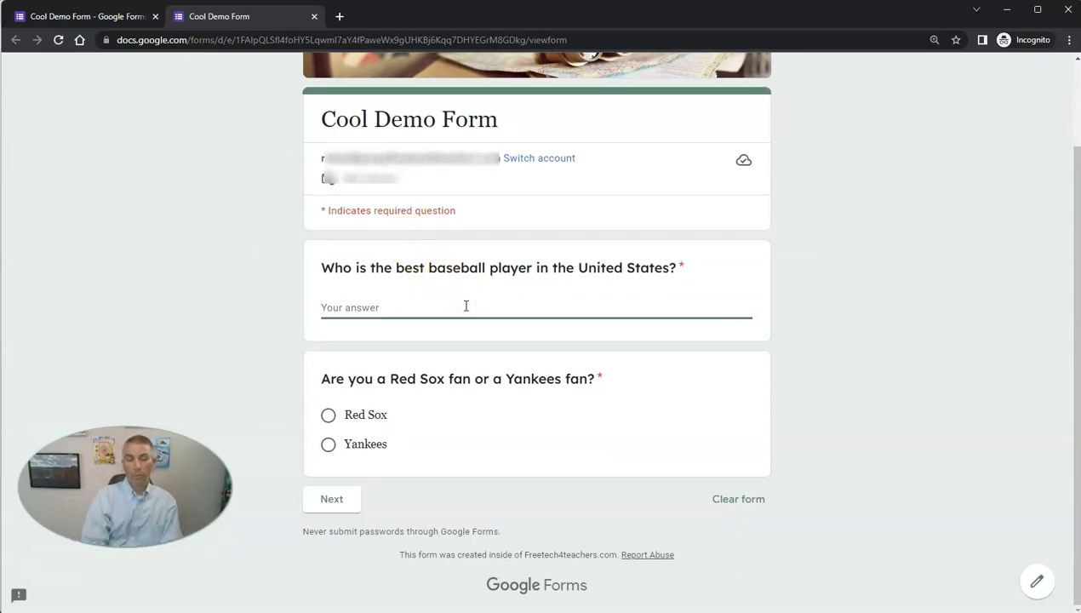
text(Mike Trout)
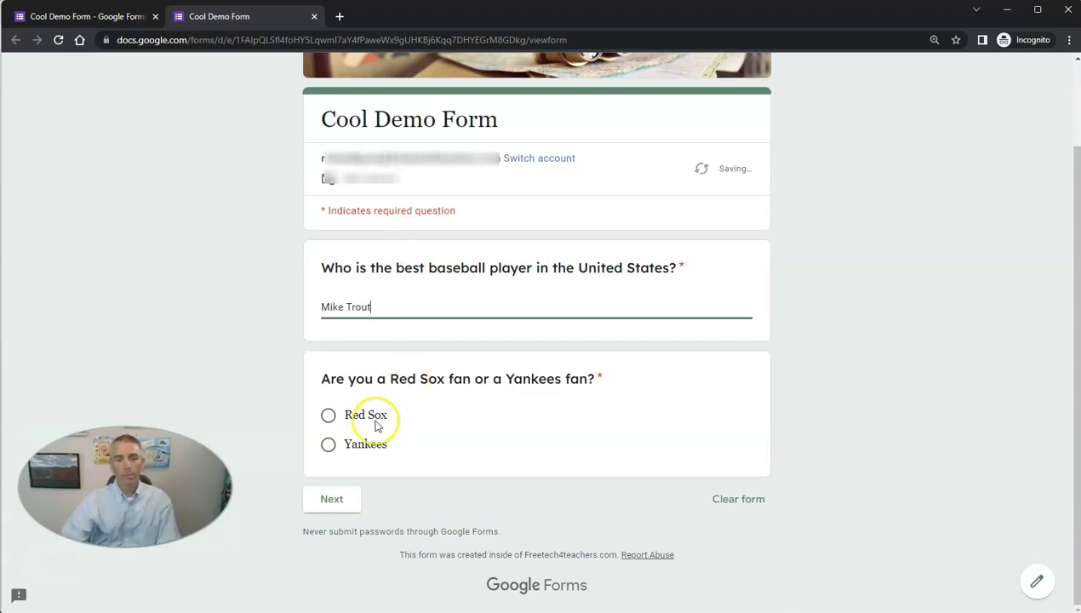
click(330, 414)
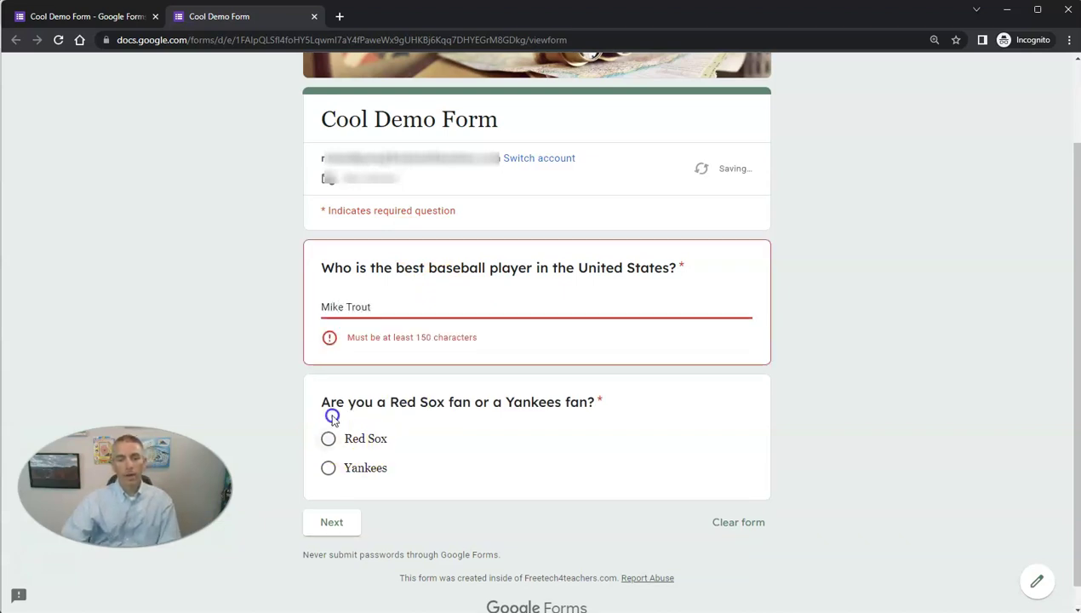
click(375, 307)
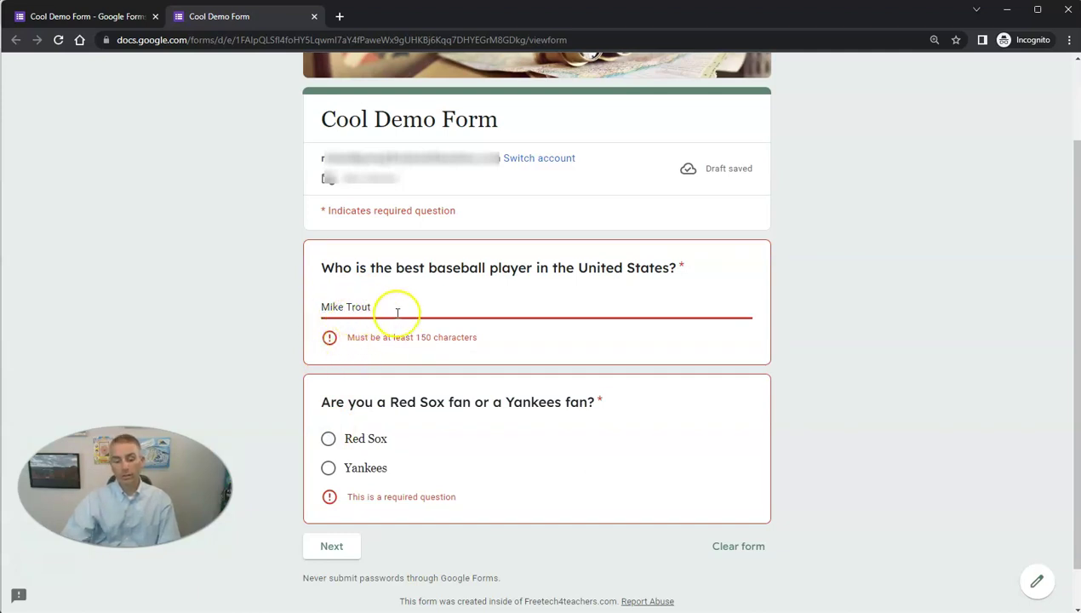
text(is probably the best)
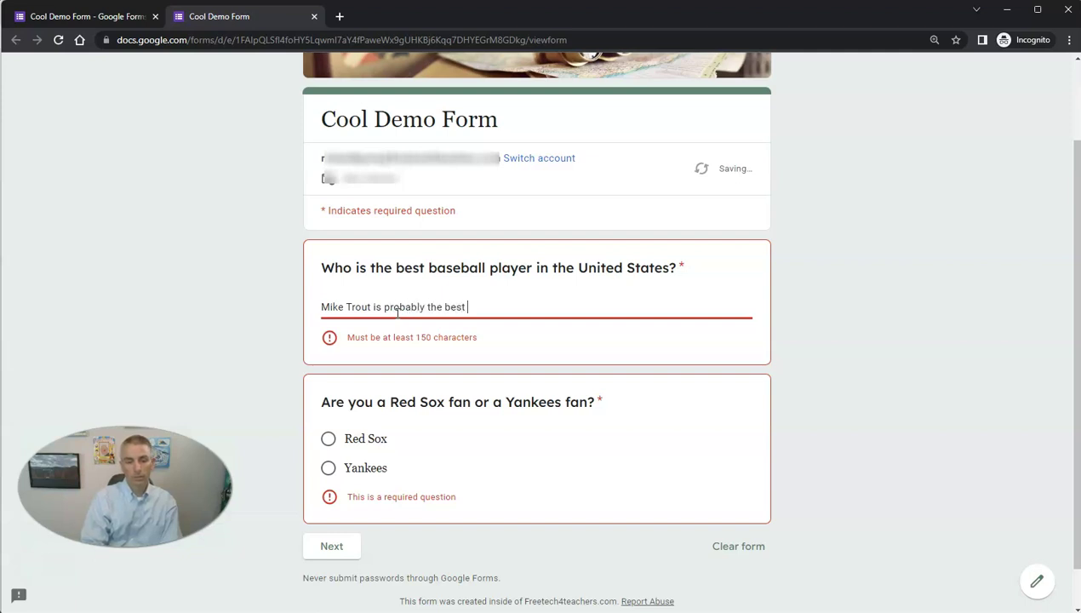
text( player in the United States today.)
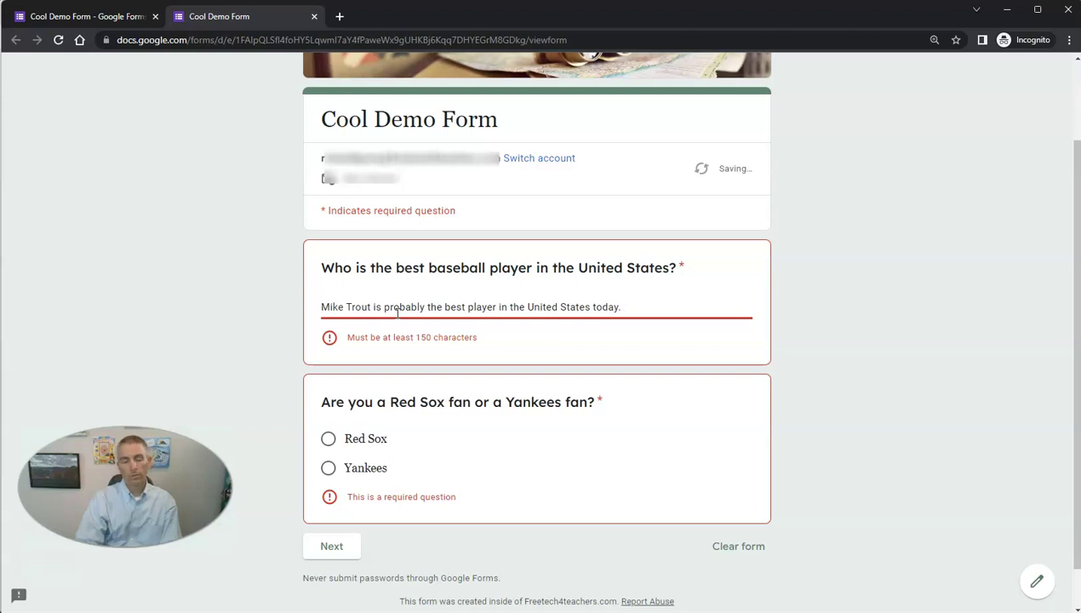
Step: Select Red Sox, extend the player answer with "Although it could be argued that his teammate Shonei Otani is a better player. His", and continue
click(330, 441)
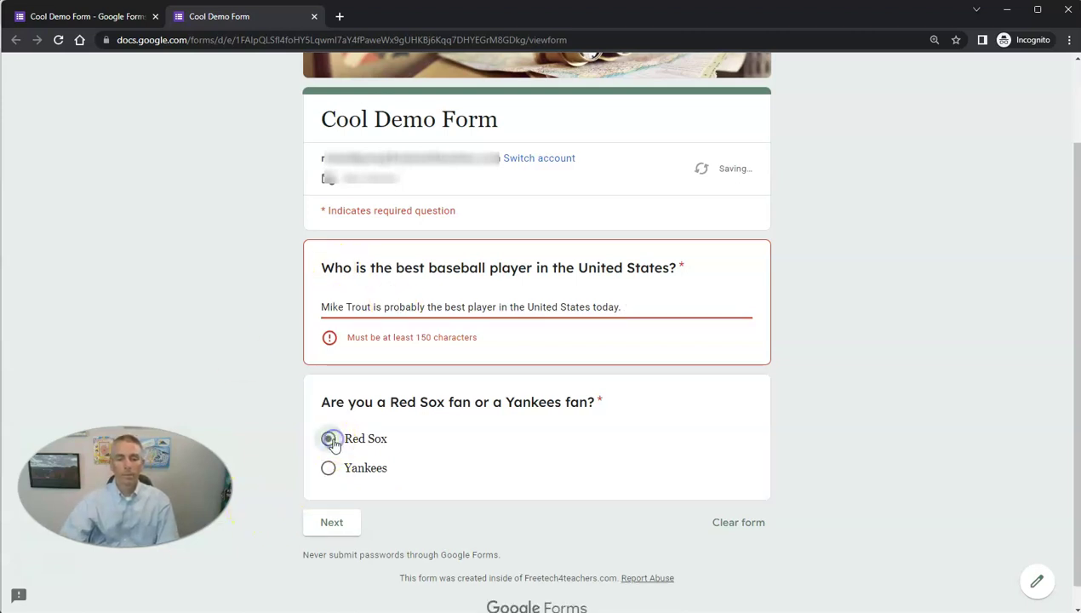
click(335, 532)
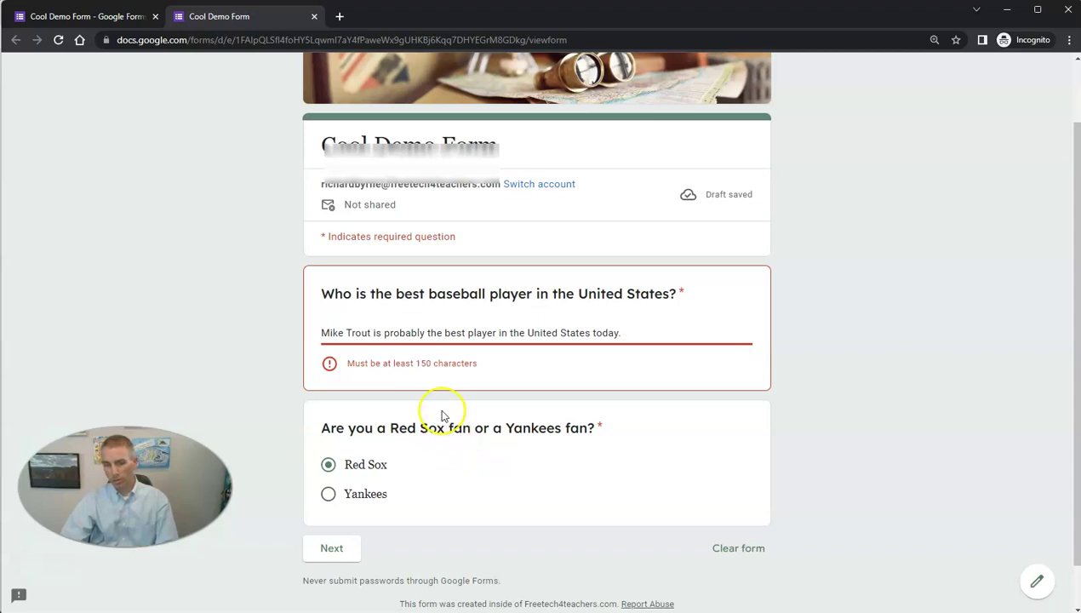
text(Although it could be argued that his teammate Shohei Otani is a better player. His)
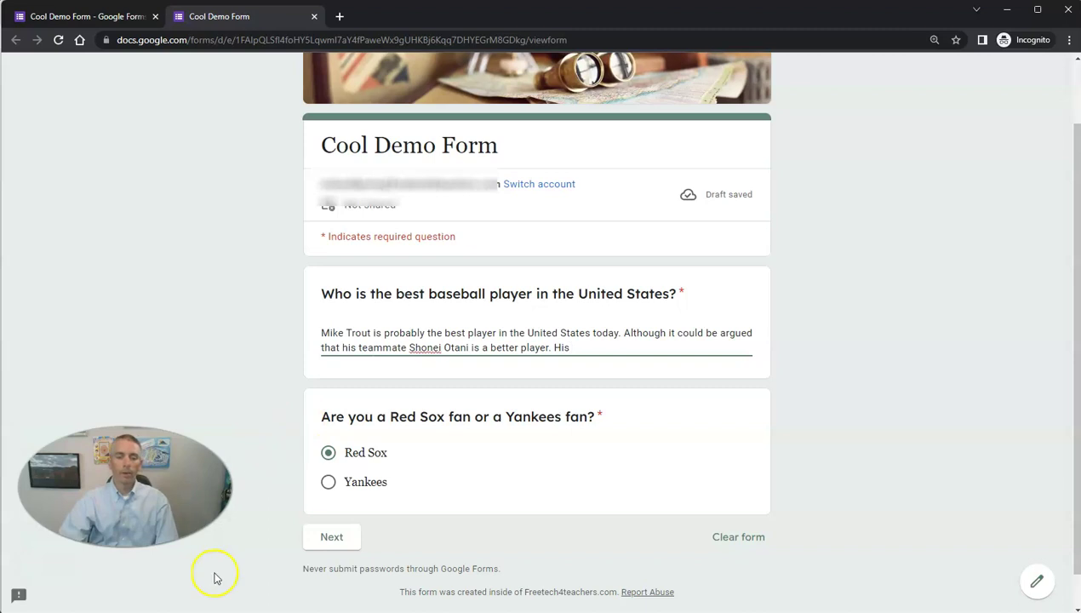
click(347, 538)
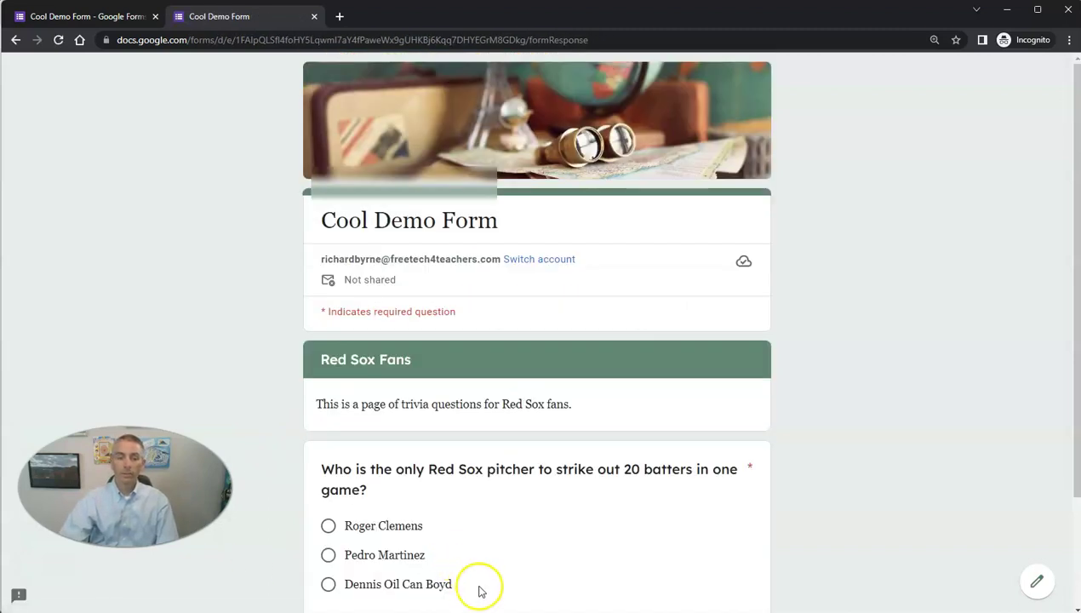
Step: Choose Roger Clemens for the Red Sox strikeout trivia question and submit the form response
scroll(561, 514, down, 2)
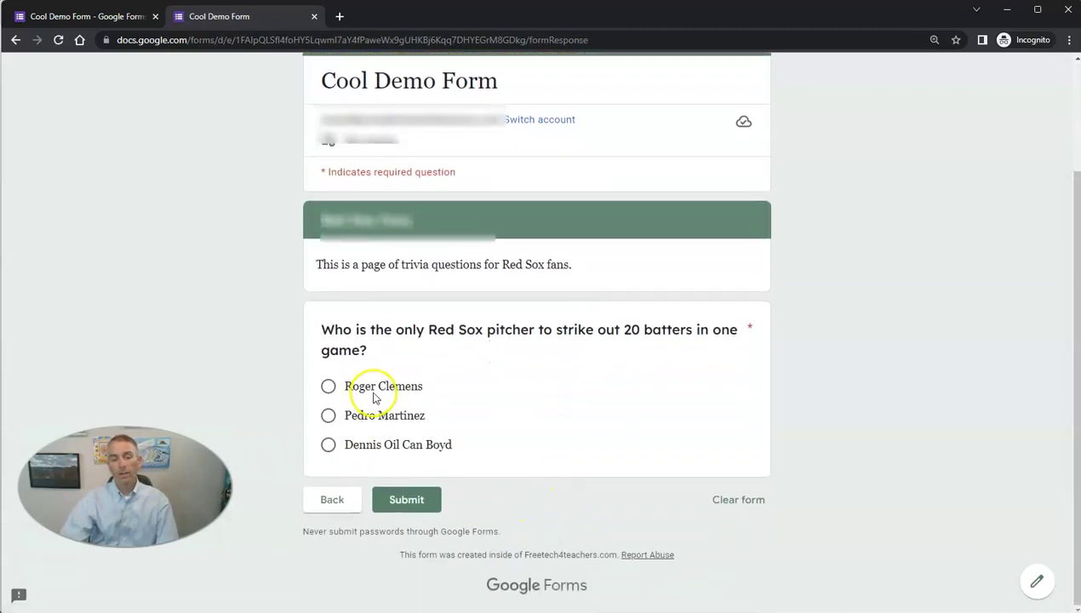
click(329, 387)
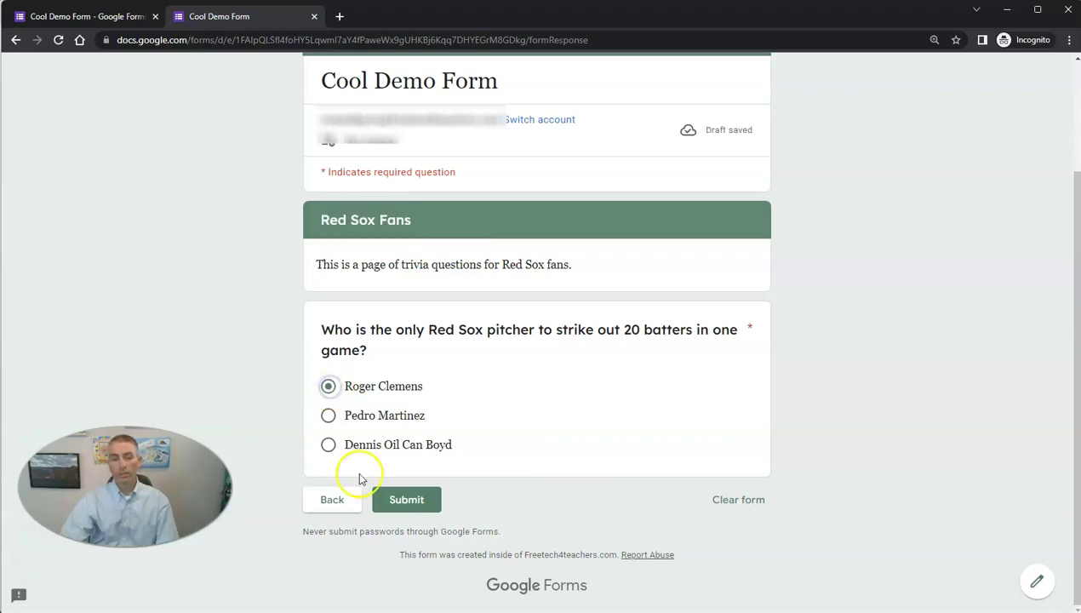
click(405, 503)
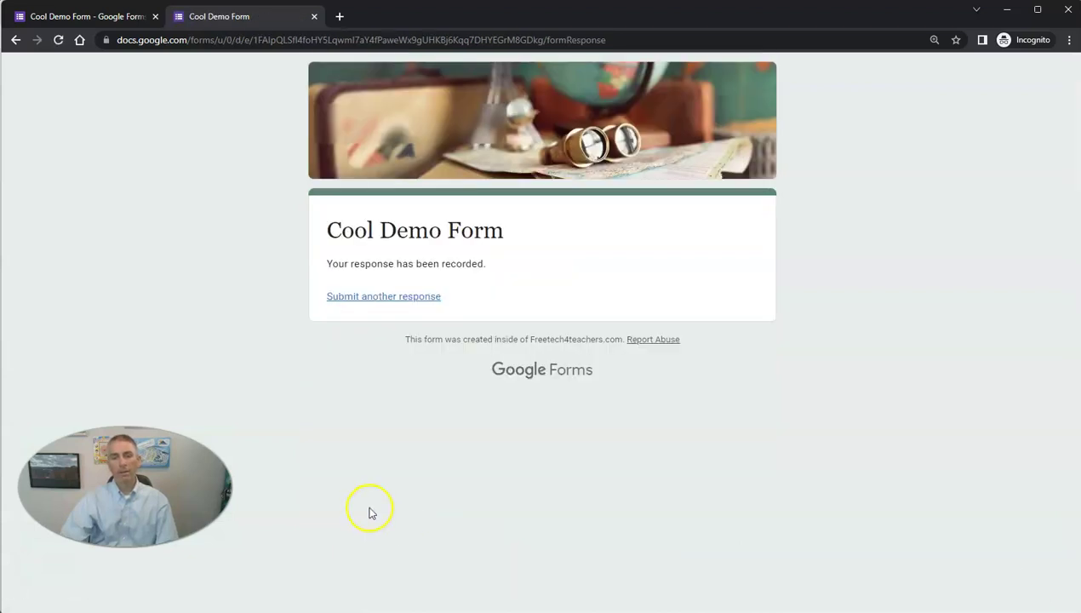
Step: Open a blank form for another response, view its first page, and close the preview to return to the form editor
click(397, 297)
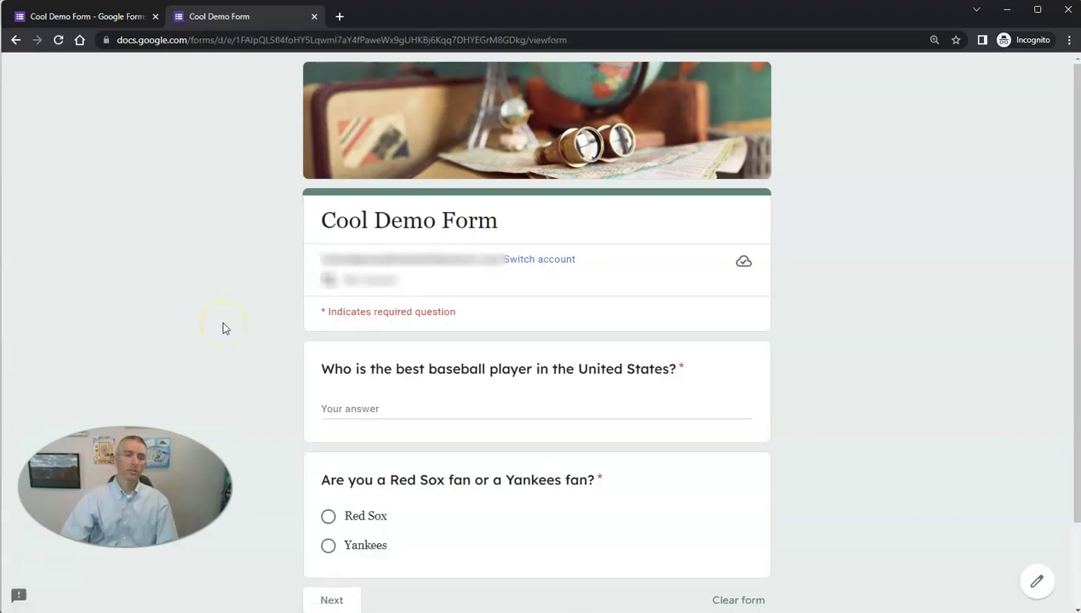
scroll(298, 326, down, 2)
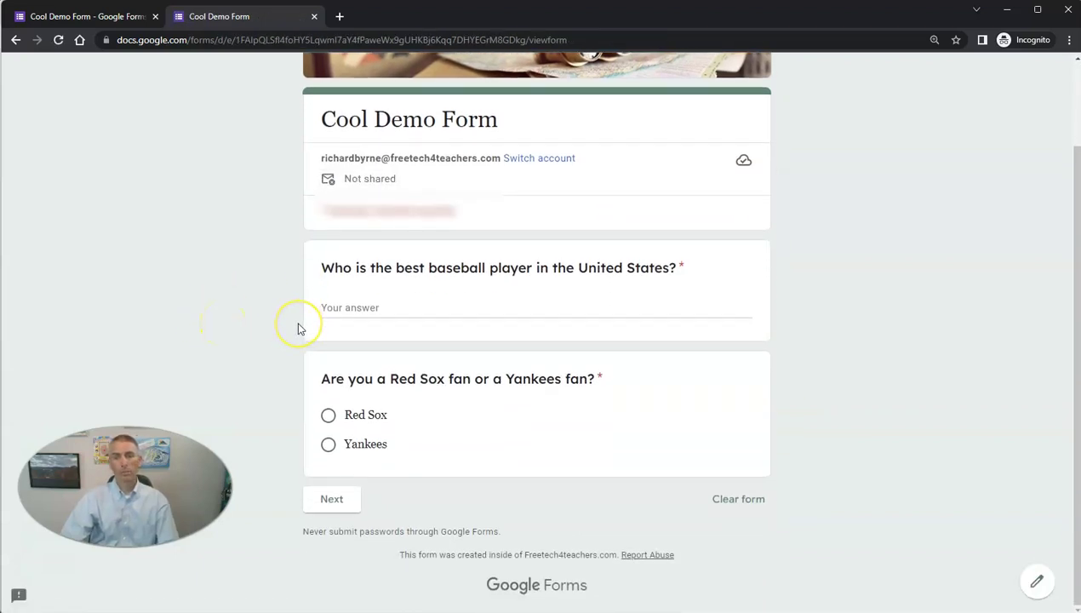
click(314, 16)
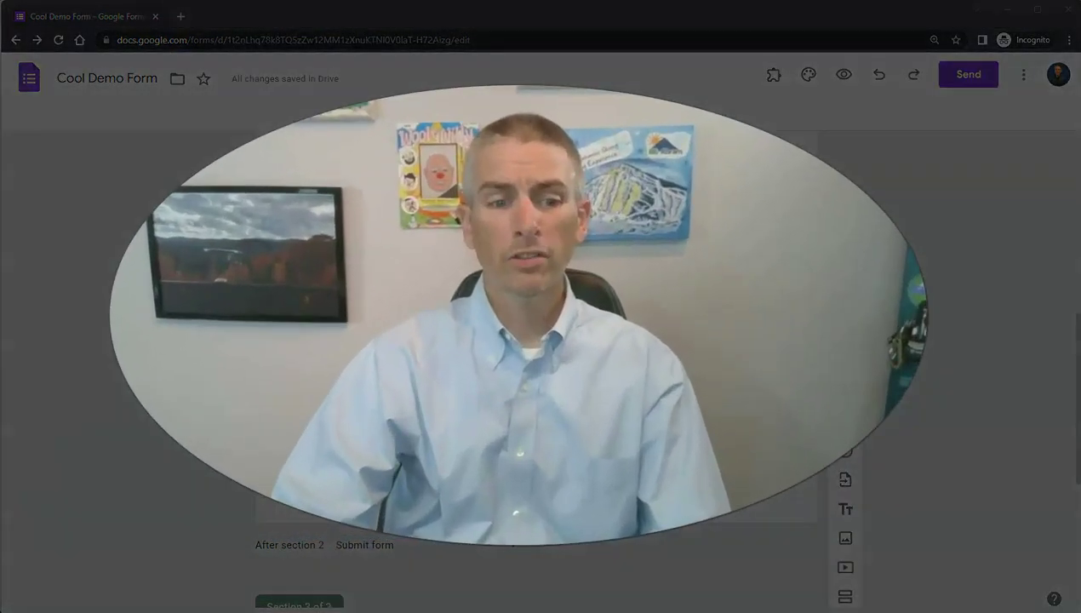